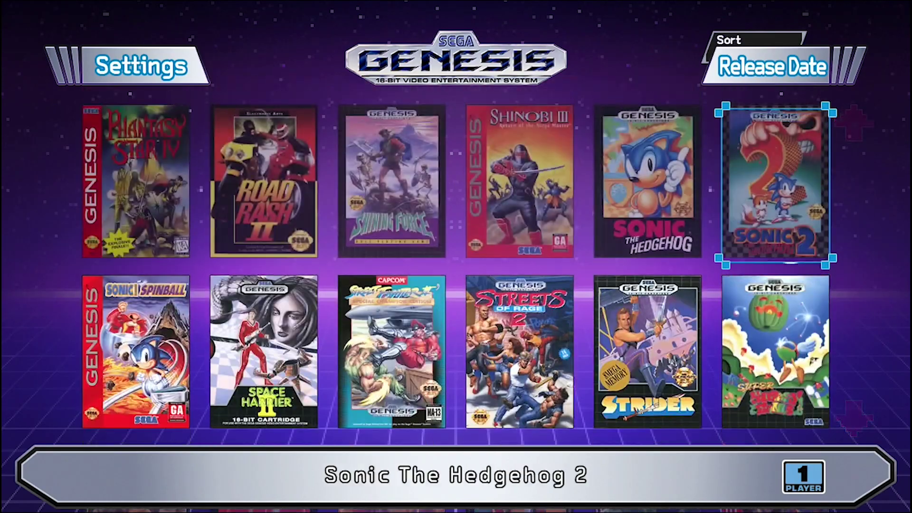
Change the sort order of the Genesis Mini game menu and browse the game box art
key("Up")
key("Right")
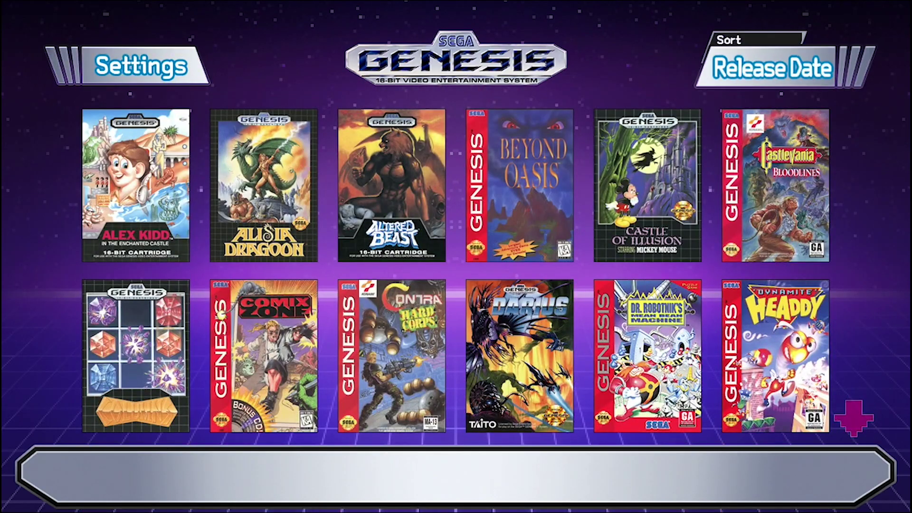
key("Return")
key("Down")
key("Left")
key("Left")
key("Left")
key("Down")
key("Down")
key("Down")
key("Return")
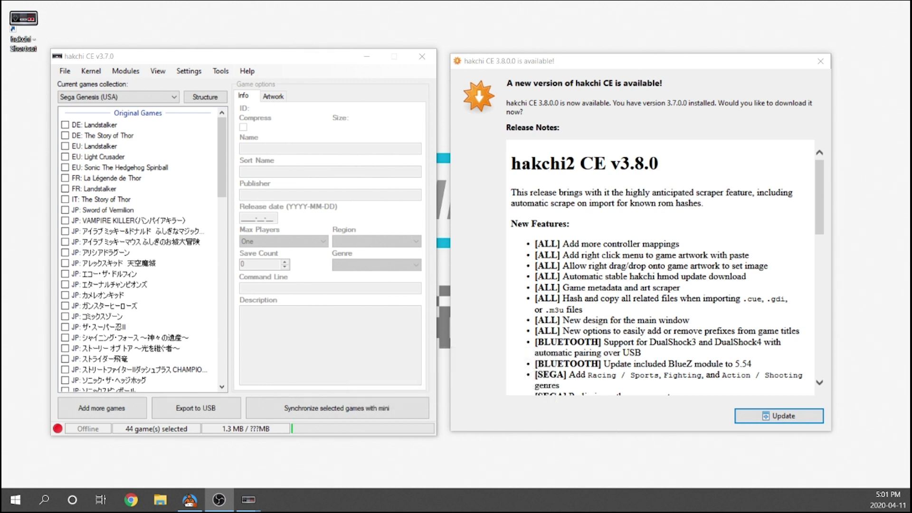
Review the v3.8.0 release notes in the hakchi CE update notice and update to that version
left_click(561, 65)
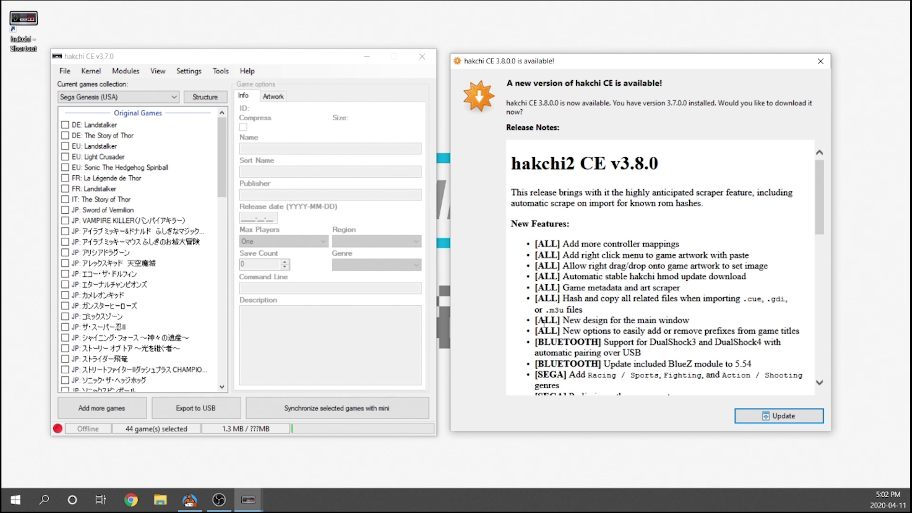
left_click(296, 59)
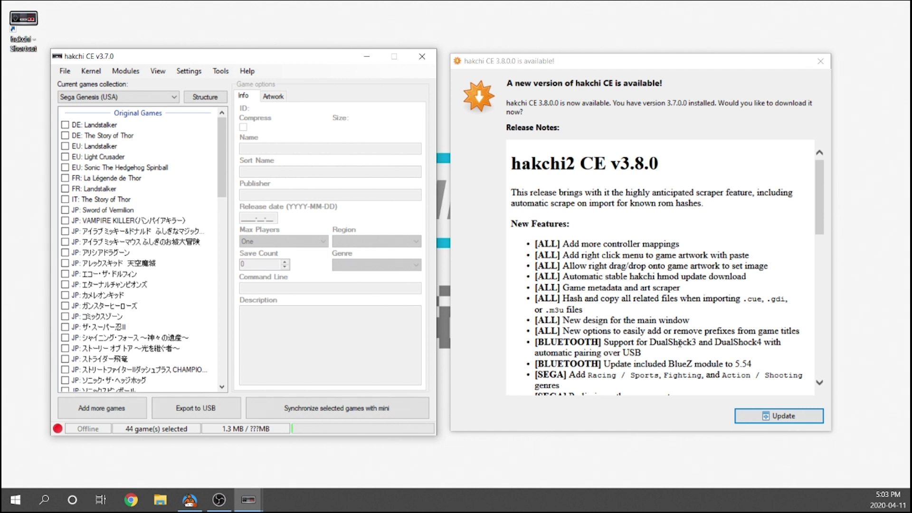
scroll(673, 316, "down", 1)
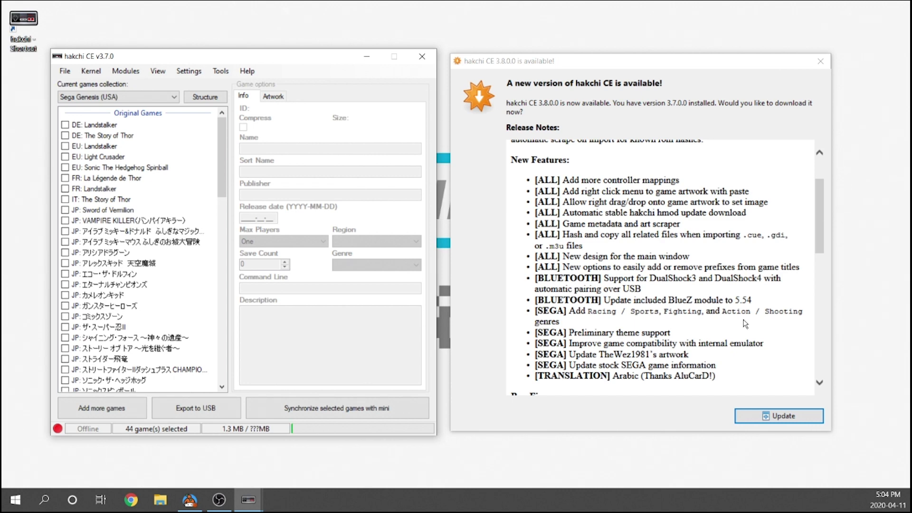
scroll(723, 321, "down", 3)
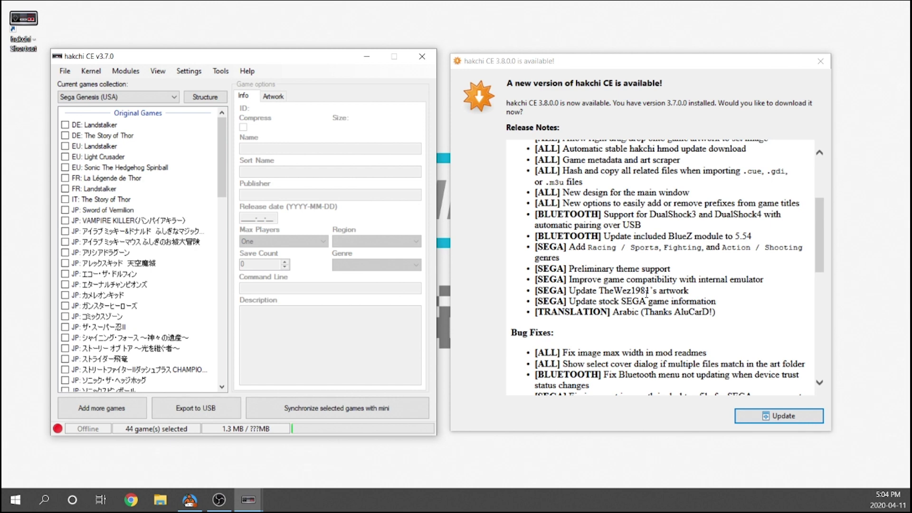
scroll(647, 293, "down", 3)
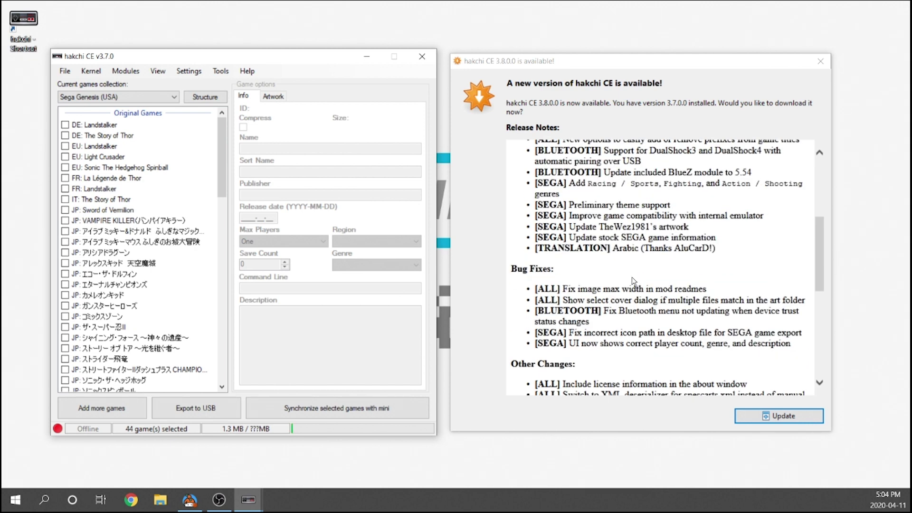
scroll(632, 281, "down", 6)
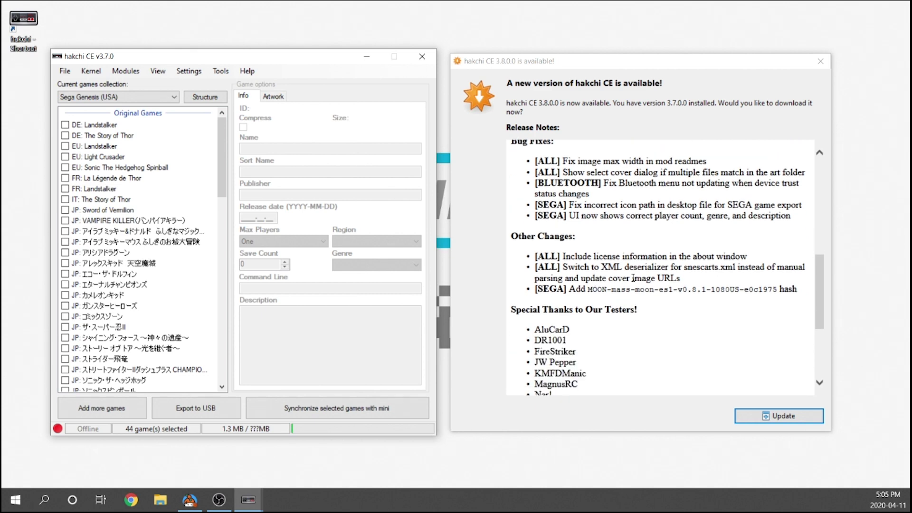
scroll(687, 246, "down", 6)
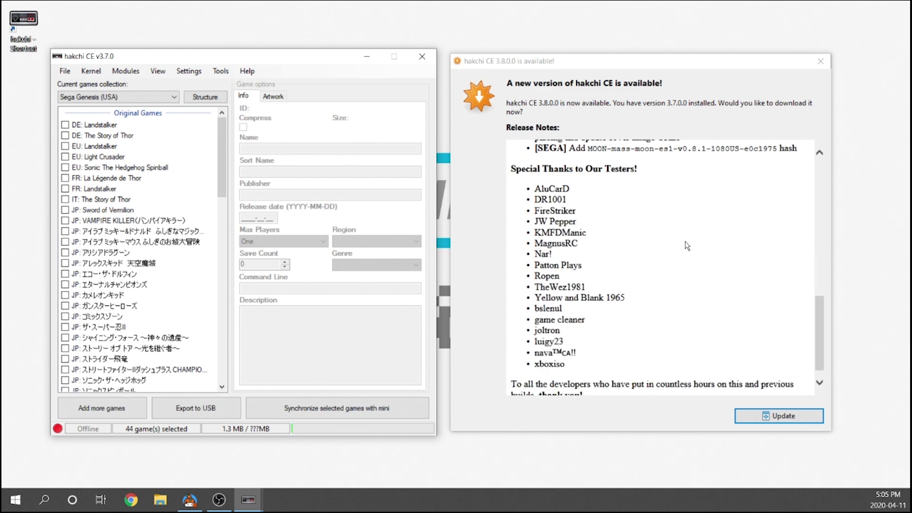
scroll(687, 246, "up", 10)
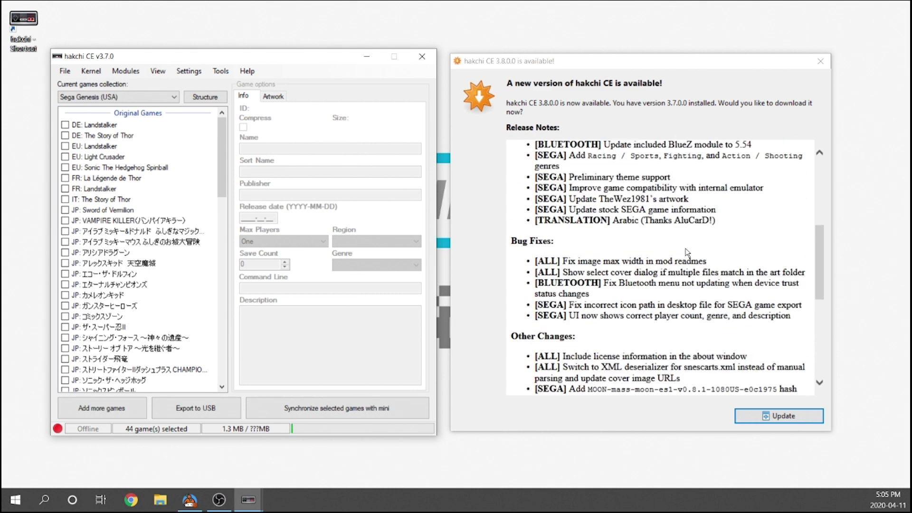
scroll(687, 251, "up", 8)
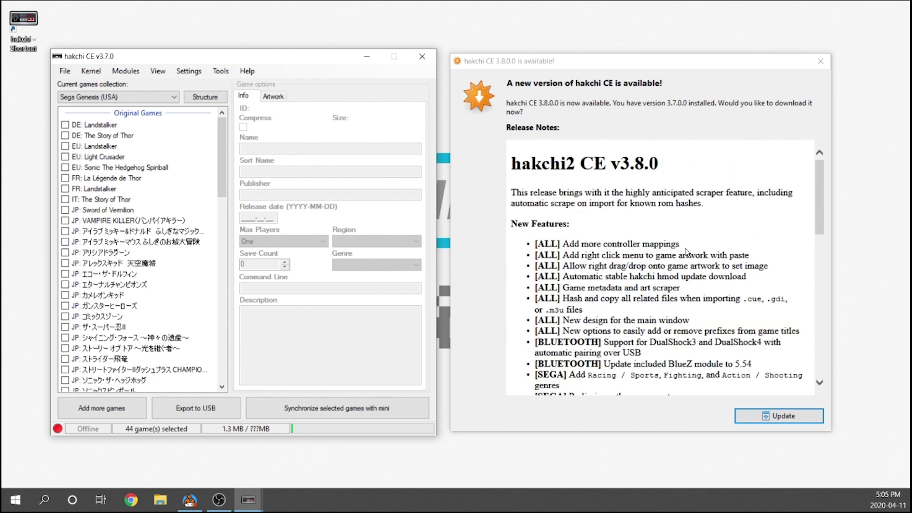
left_click(775, 418)
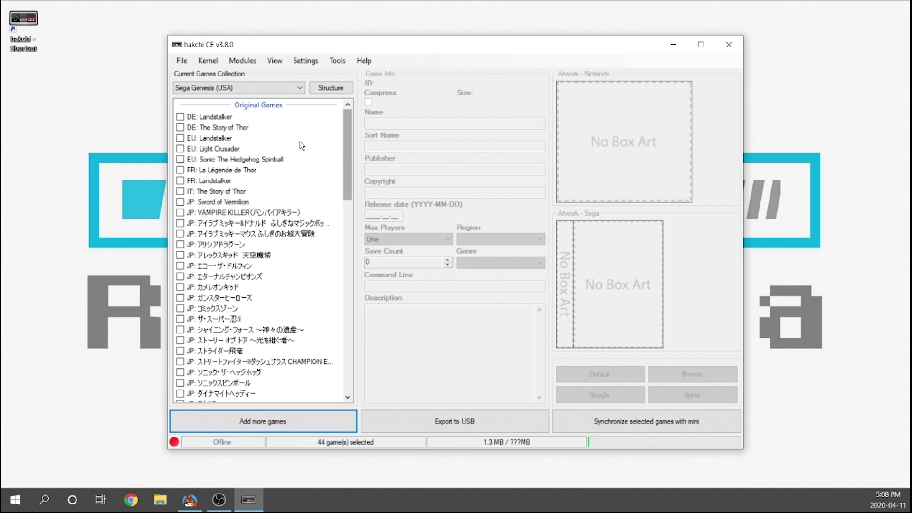
Show the game info and artwork of the original US version of Golden Axe
scroll(285, 190, "down", 9)
scroll(276, 204, "down", 3)
left_click(209, 342)
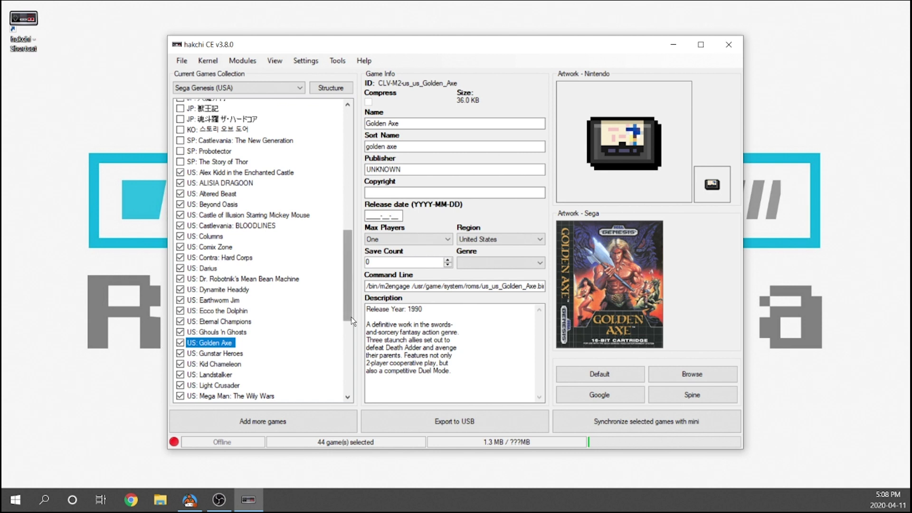
Paste the Golden Axe II, Batman, Aladdin and Battletoads ROM files onto the desktop and add them to the Sega Genesis (USA) collection
left_click(121, 108)
key("ctrl+v")
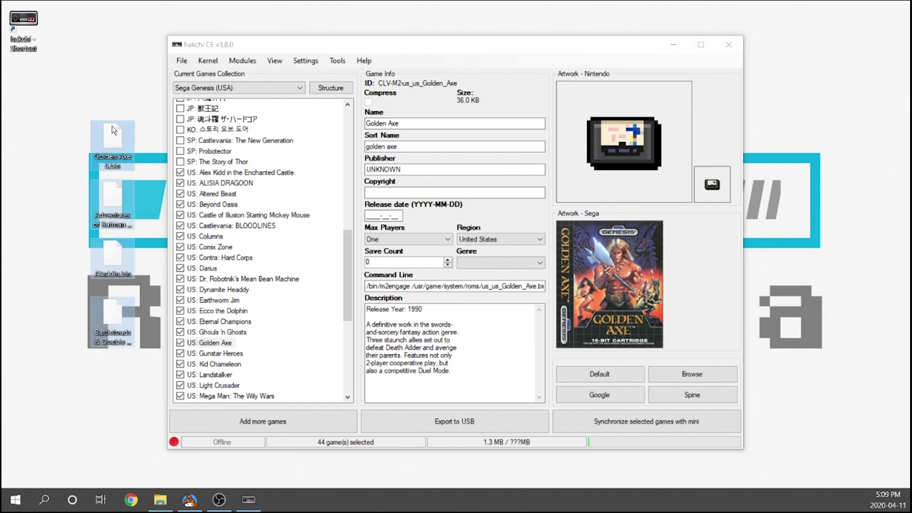
left_click_drag(114, 131, 193, 207)
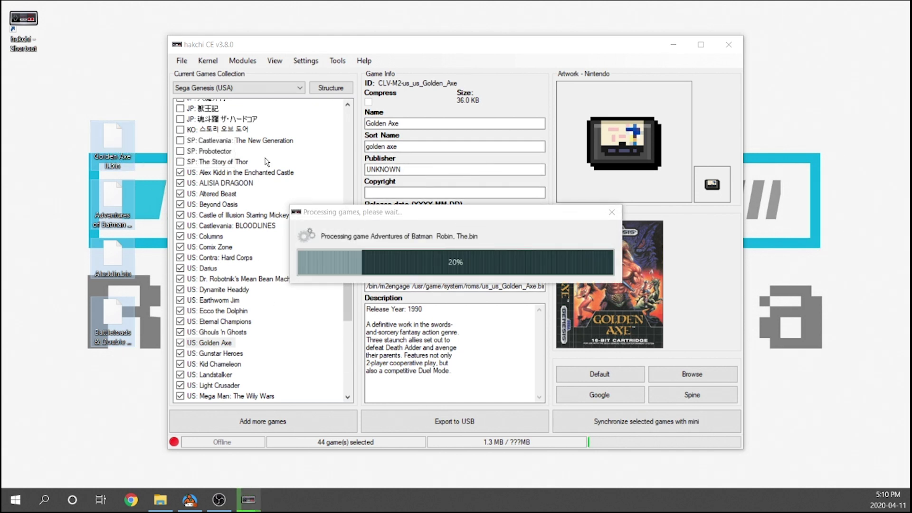
Check the game info and artwork of the newly added The Adventures of Batman & Robin
scroll(248, 223, "up", 13)
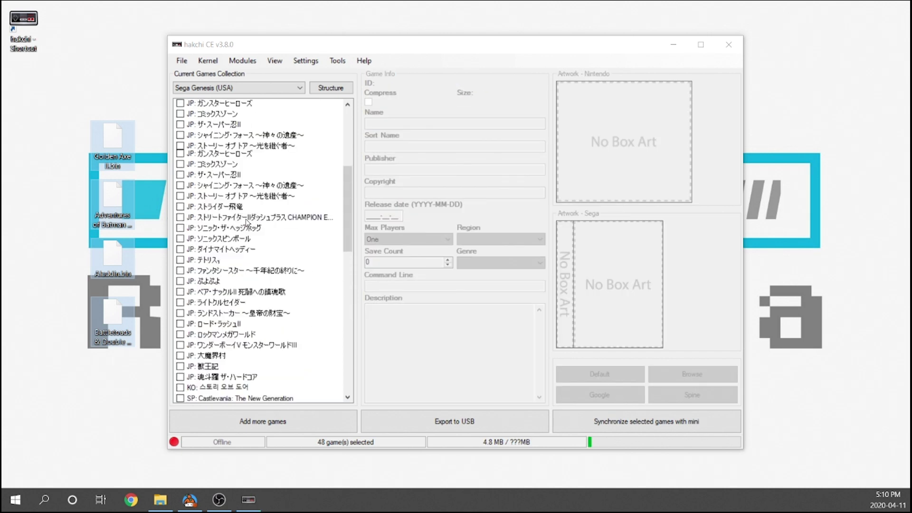
left_click(236, 217)
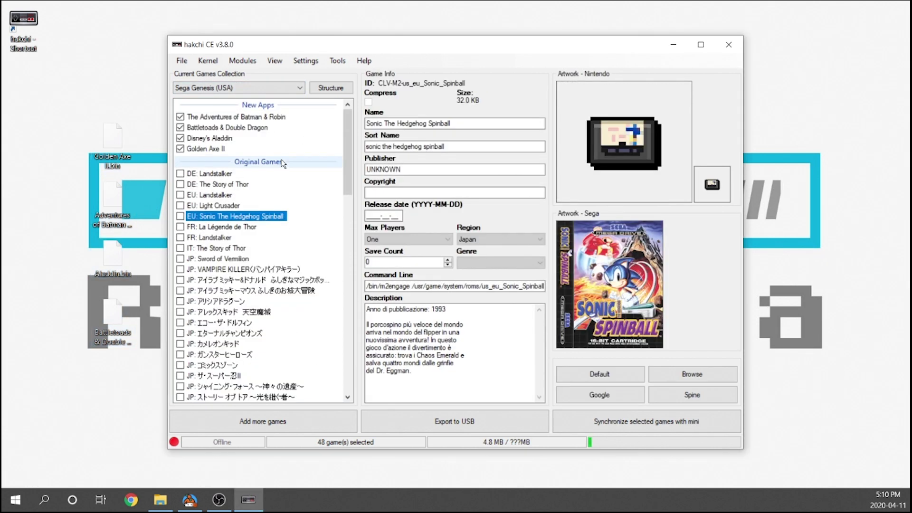
left_click(241, 118)
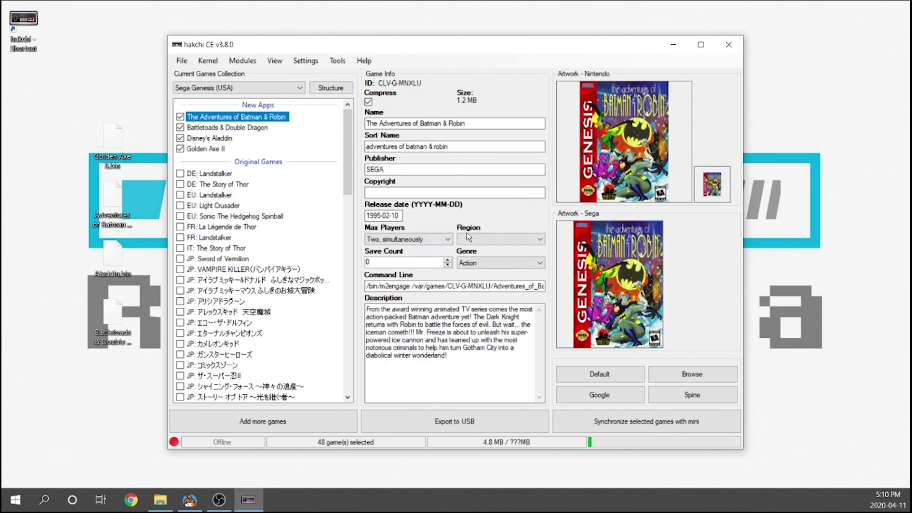
left_click(413, 144)
left_click(242, 61)
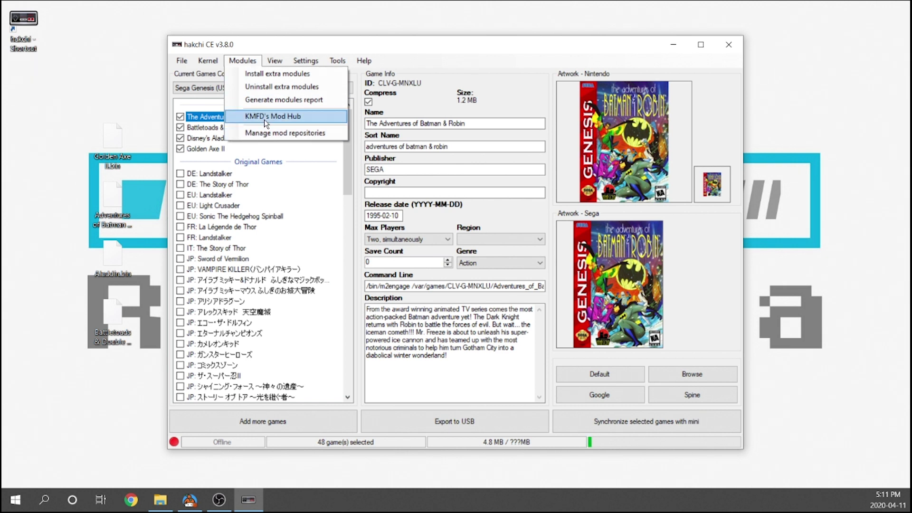
mouse_move(306, 60)
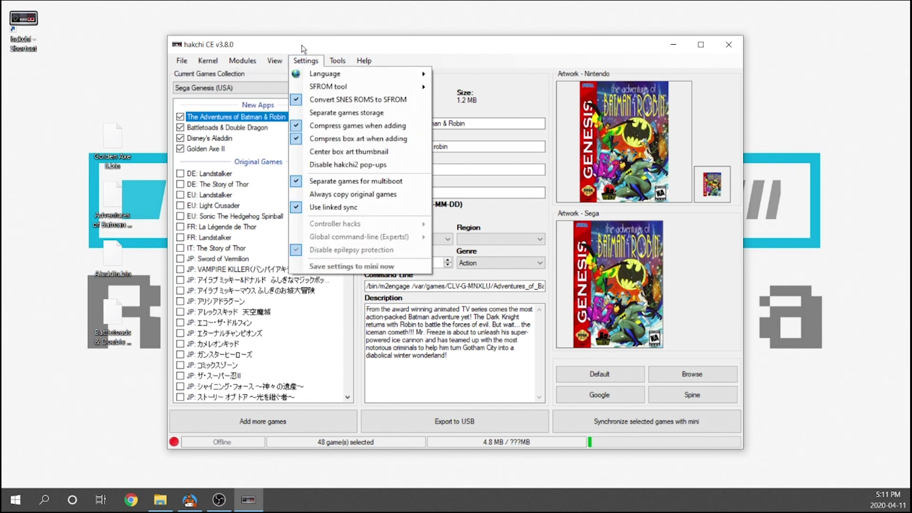
left_click(256, 41)
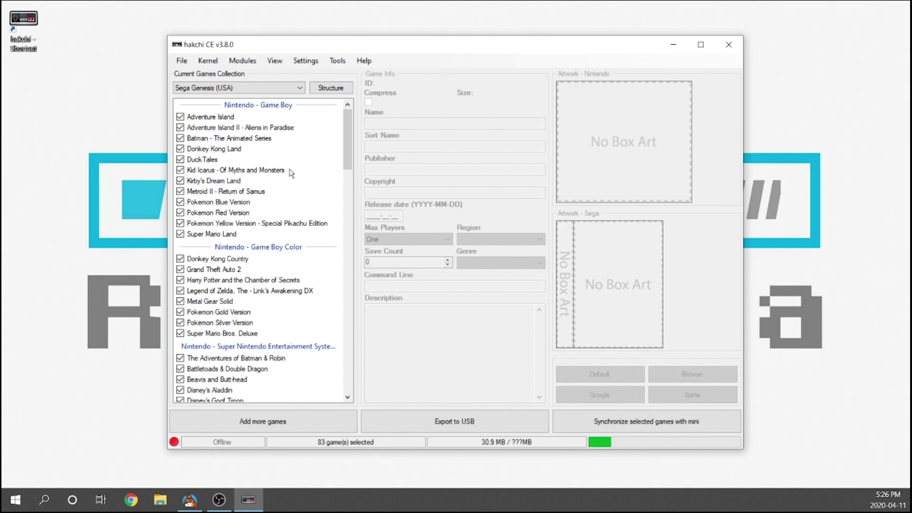
Review the games list by system and check the info and artwork of SNES titles Battletoads & Double Dragon and Disney's Aladdin
scroll(292, 181, "down", 3)
scroll(293, 190, "down", 6)
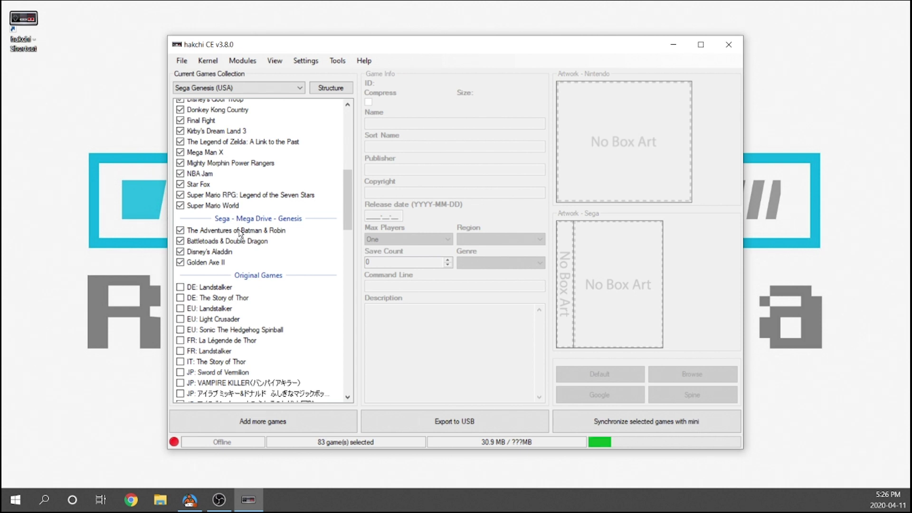
scroll(334, 167, "up", 9)
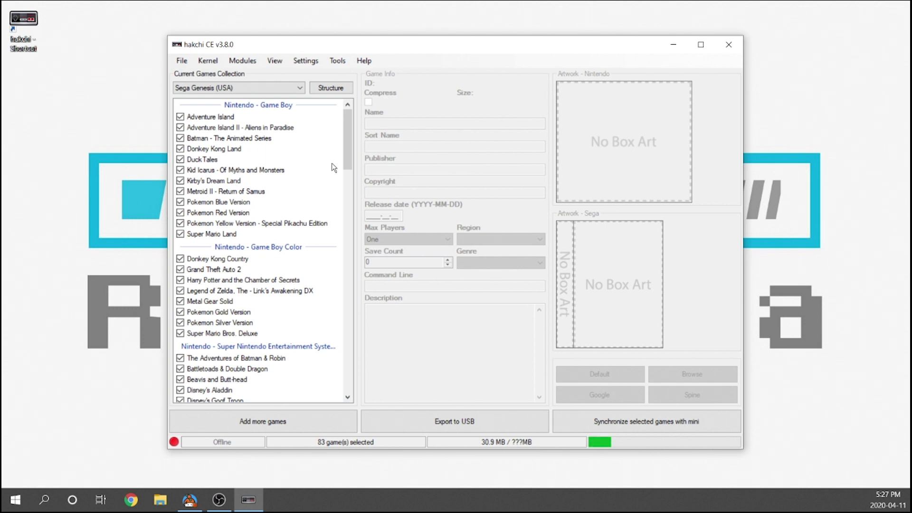
left_click(228, 369)
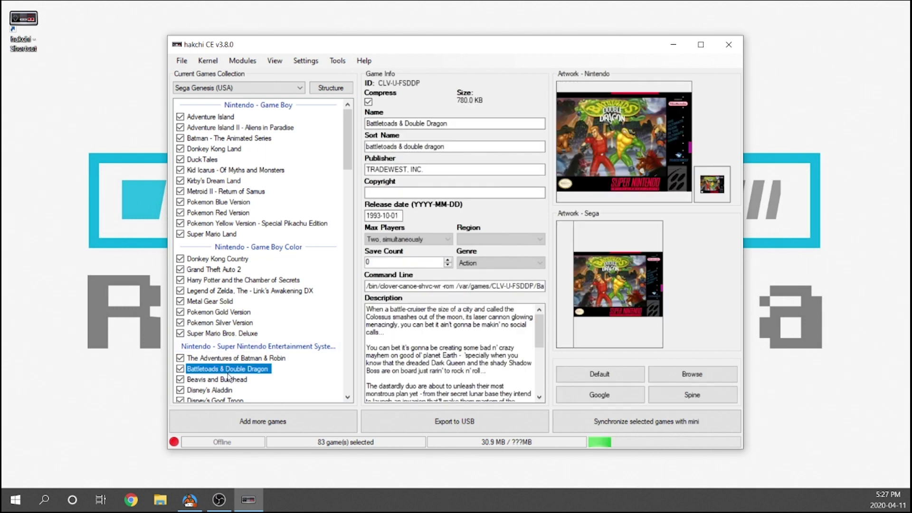
left_click(230, 390)
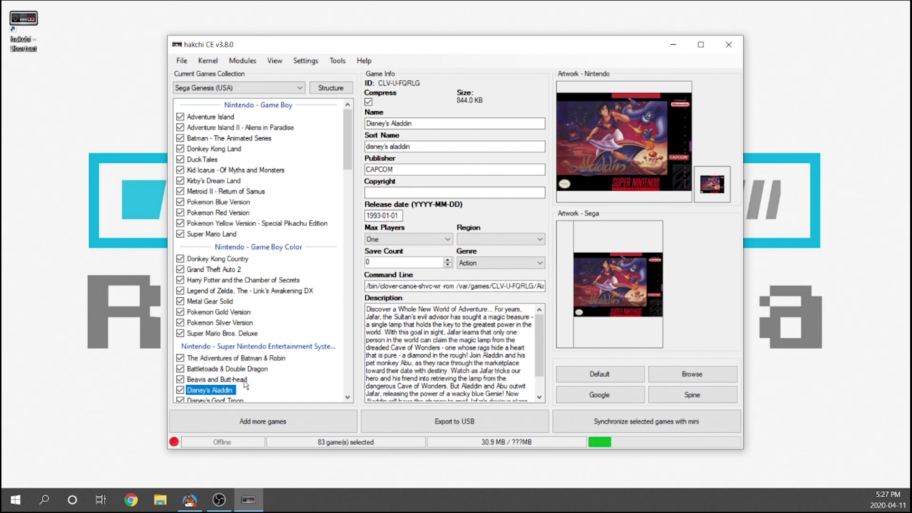
left_click(245, 290)
left_click(250, 169)
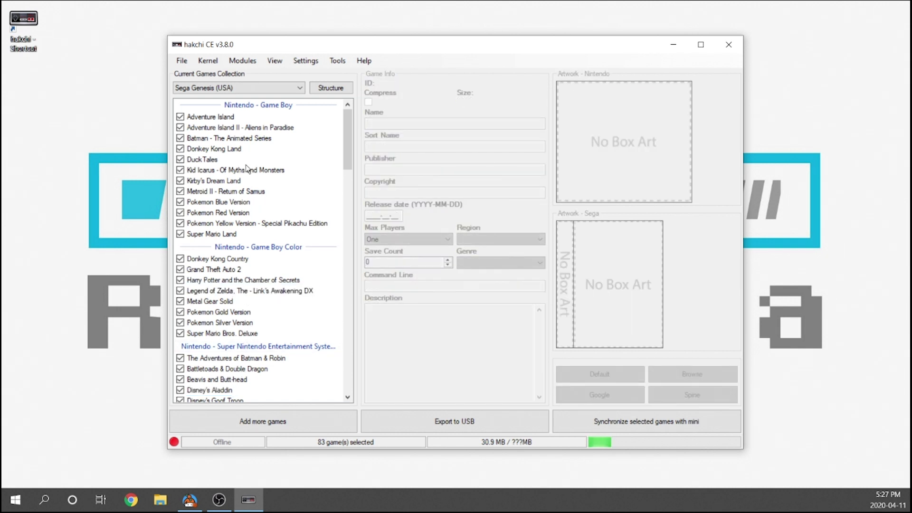
Scrape all games in the Nintendo - Game Boy group and match Adventure Island to its Nintendo Game Boy entry
left_click(256, 245)
left_click_drag(257, 242, 203, 119)
right_click(203, 119)
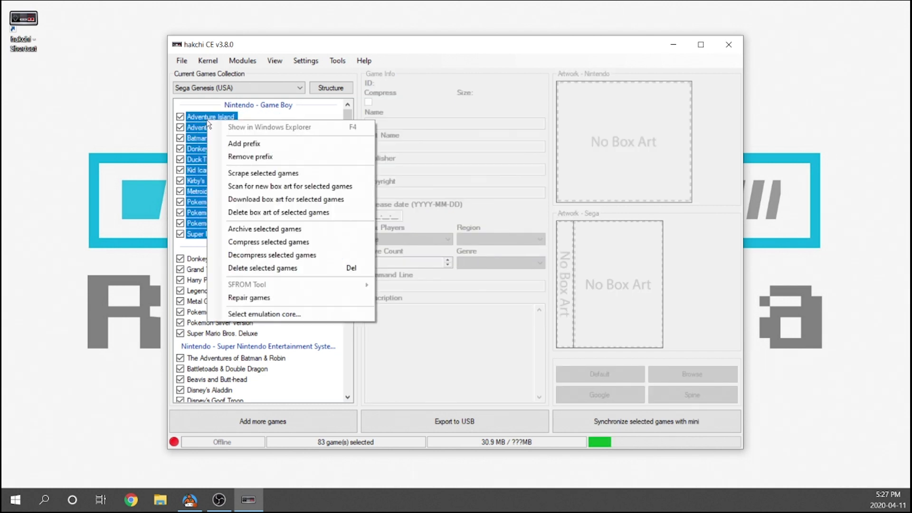
left_click(257, 174)
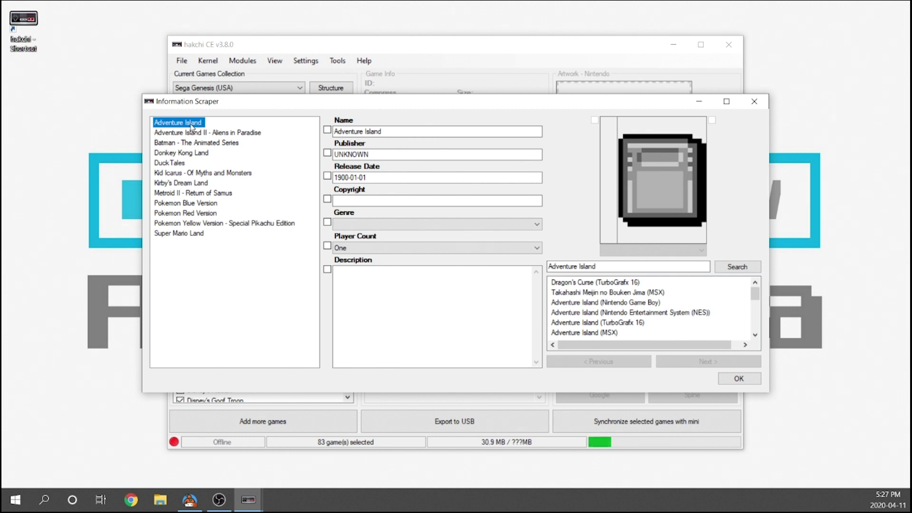
left_click(583, 307)
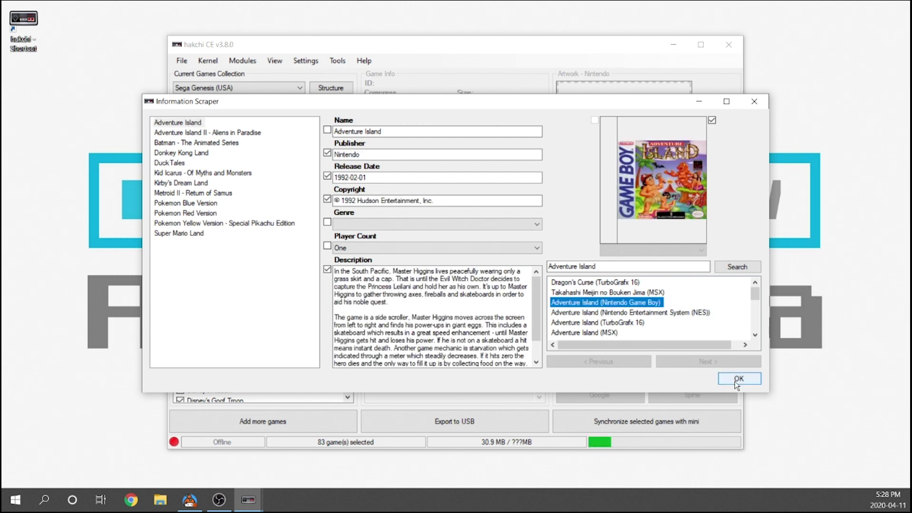
Search the scraper for "Adventure Island II" and match that game to Adventure Island II: Aliens in Paradise (Nintendo Game Boy)
left_click(235, 134)
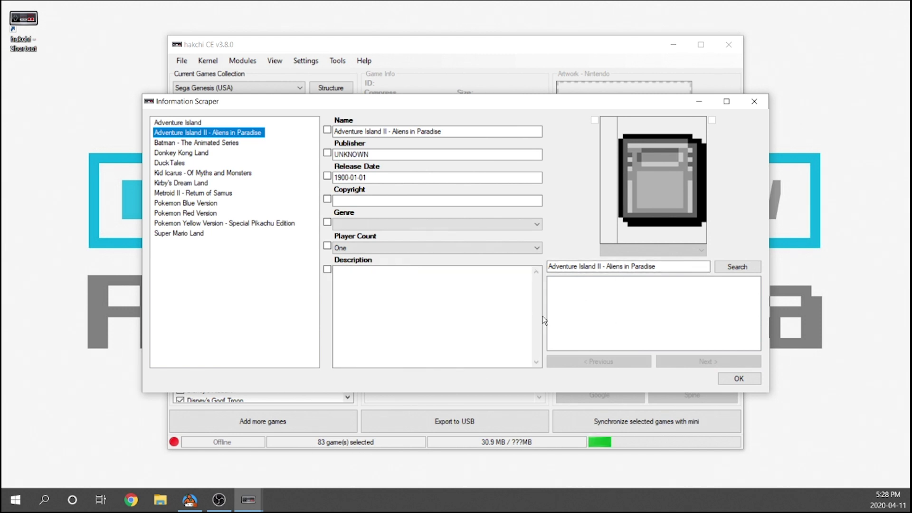
left_click_drag(662, 267, 598, 287)
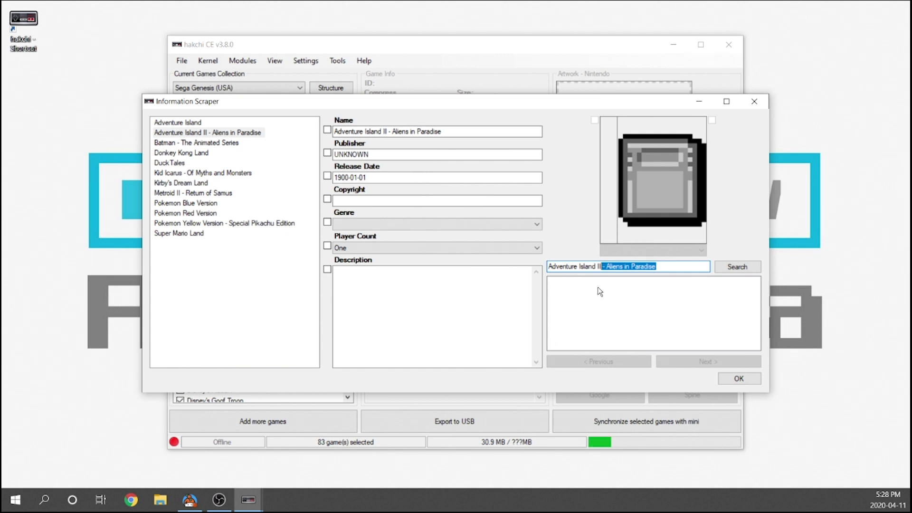
key("BackSpace")
left_click(730, 268)
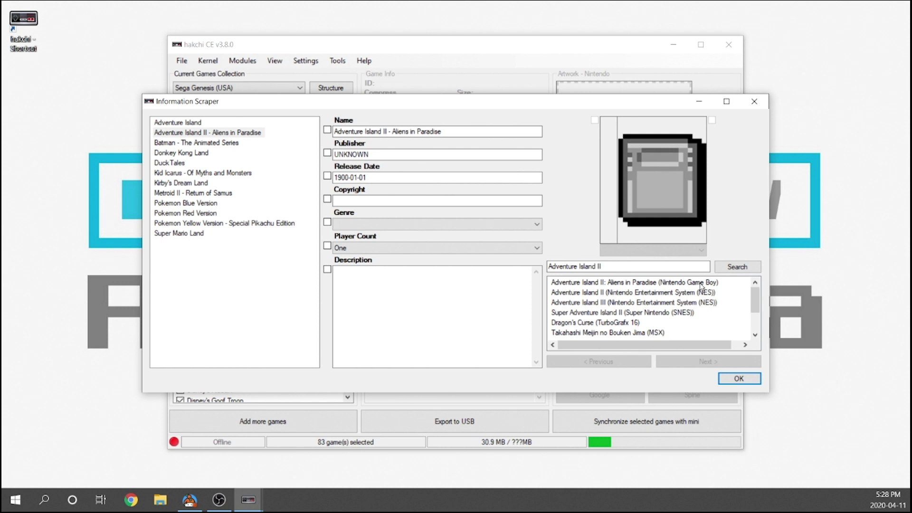
left_click(635, 283)
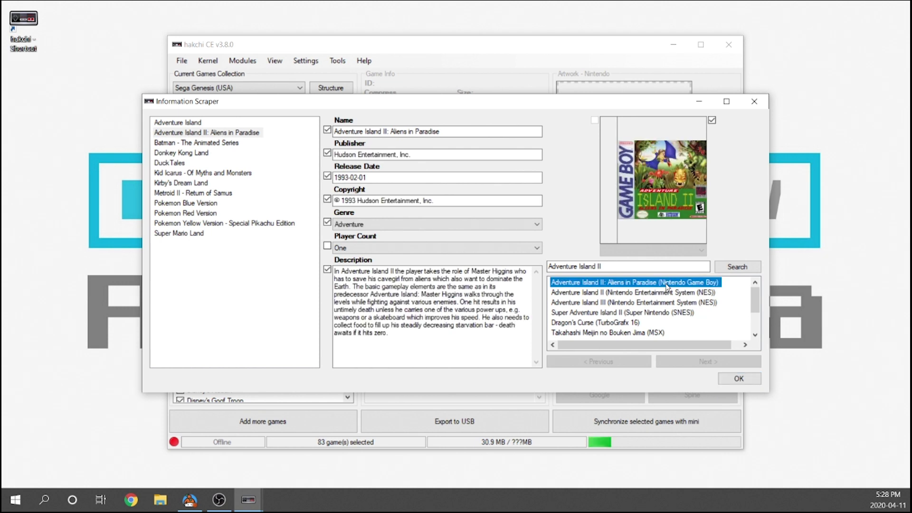
left_click(209, 134)
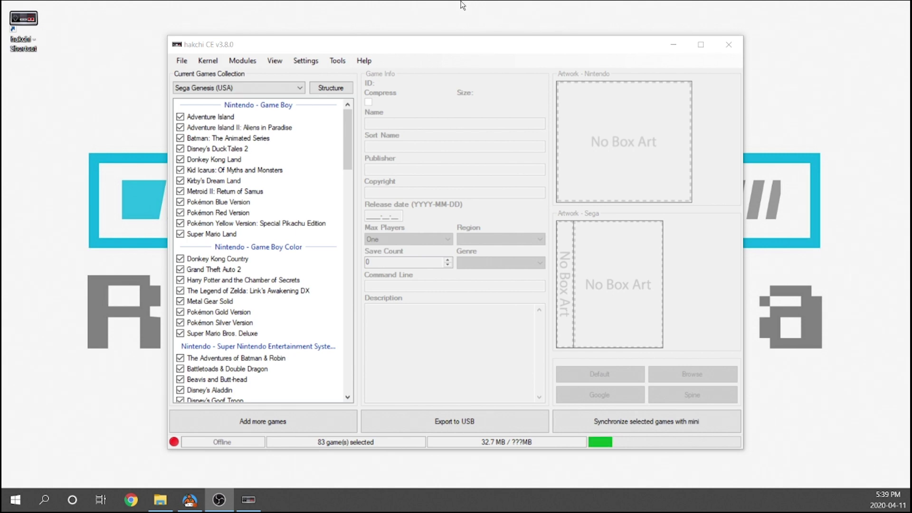
Check the scraped info and artwork of the Game Boy titles Batman: The Animated Series and Kirby's Dream Land
left_click(192, 139)
left_click(204, 180)
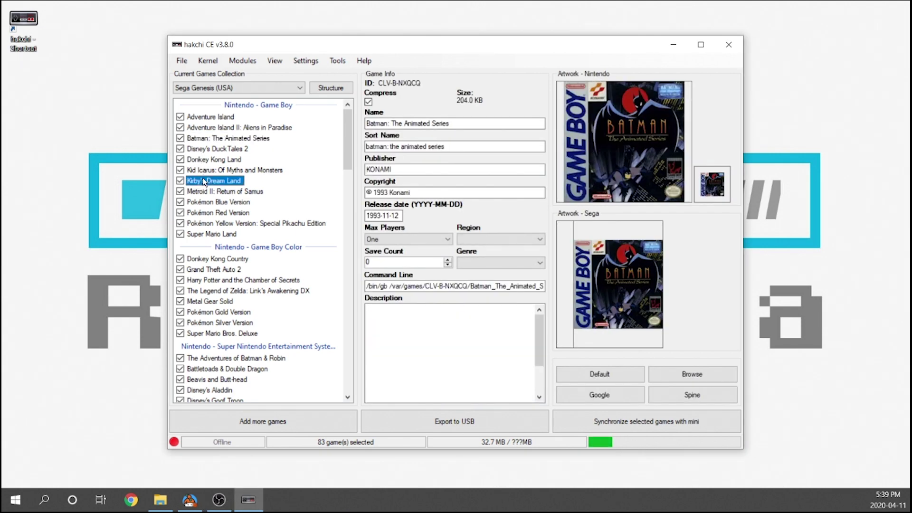
Check the scraped info and artwork of the Game Boy title Pokémon Blue Version
left_click(212, 202)
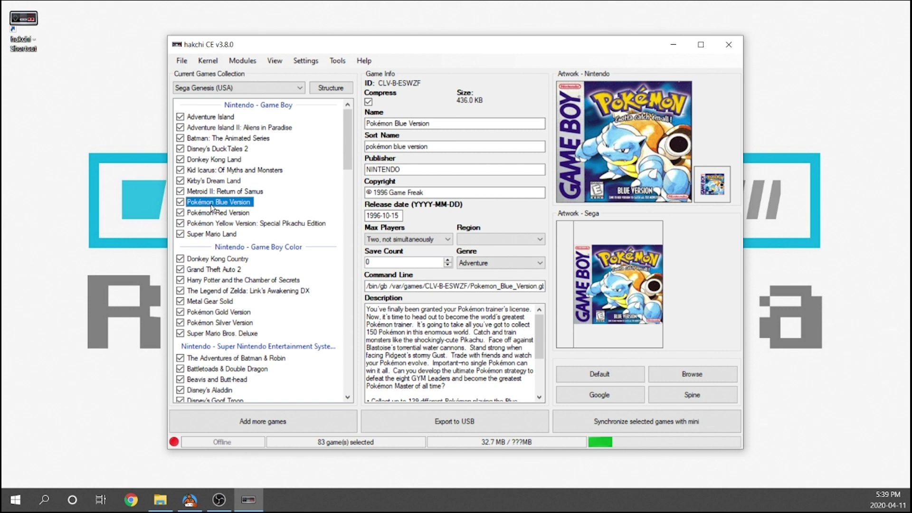
left_click(274, 243)
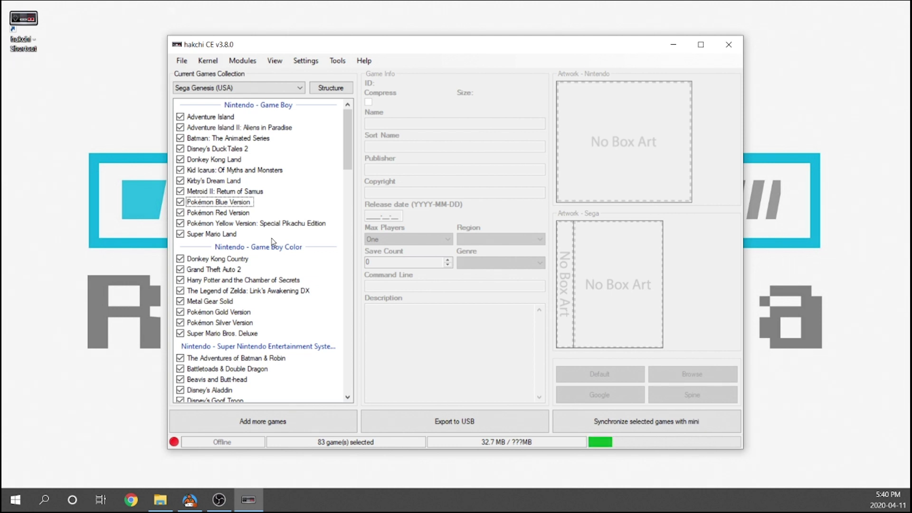
Add the prefix "GB" to the names of all games in the Nintendo - Game Boy group
left_click_drag(277, 241, 206, 118)
right_click(206, 122)
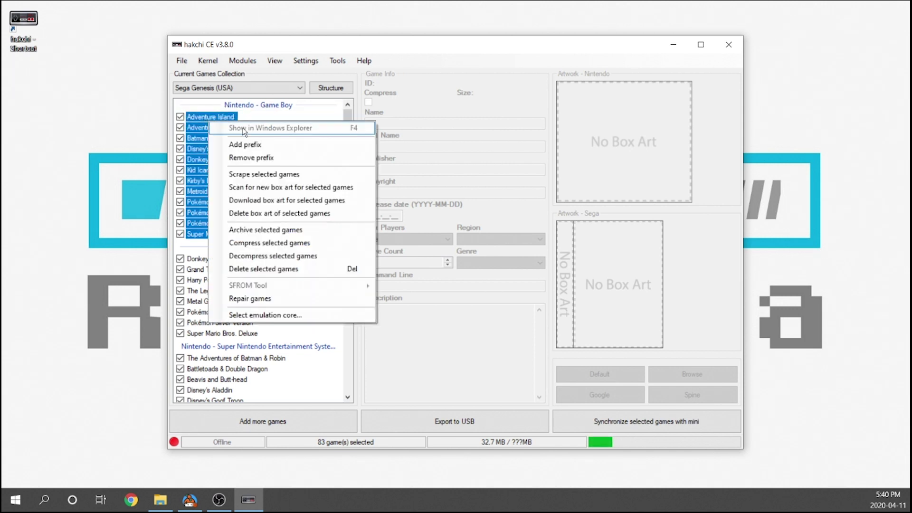
left_click(245, 145)
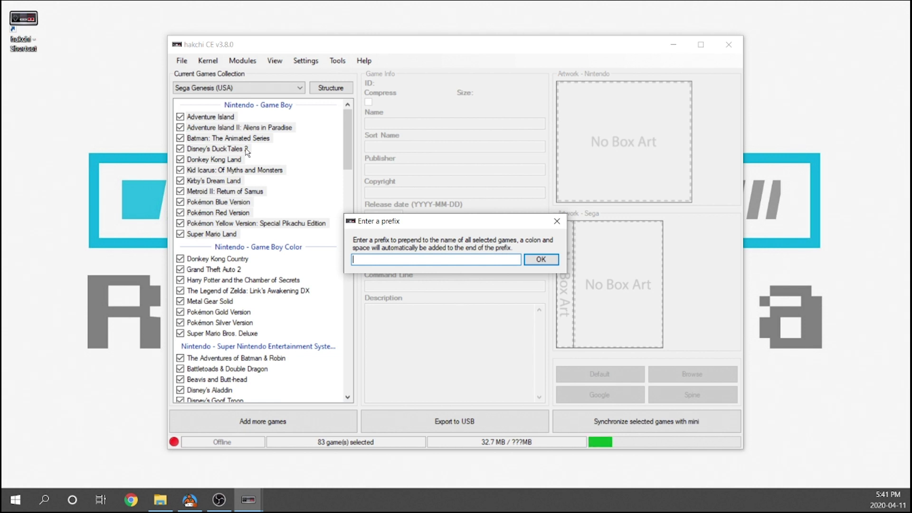
type("B")
left_click(527, 259)
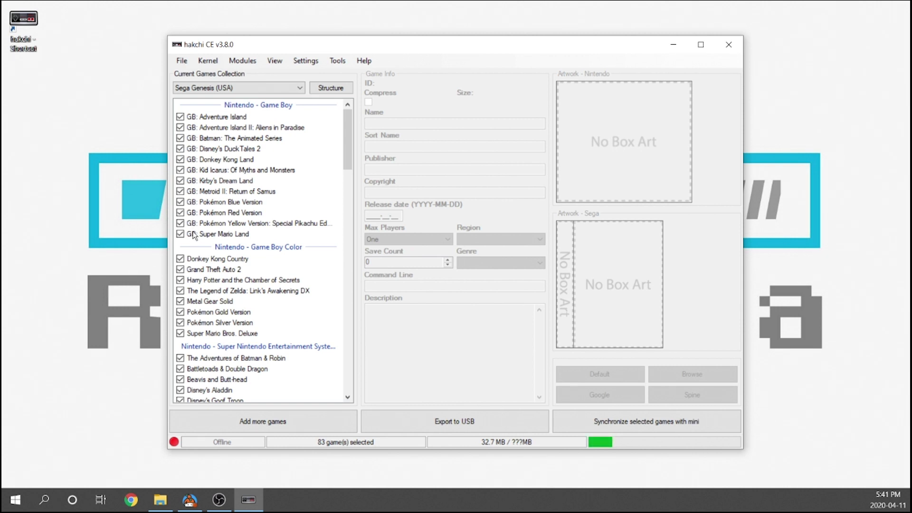
Remove the "GB" prefix from all games in the Nintendo - Game Boy group
left_click_drag(271, 237, 196, 117)
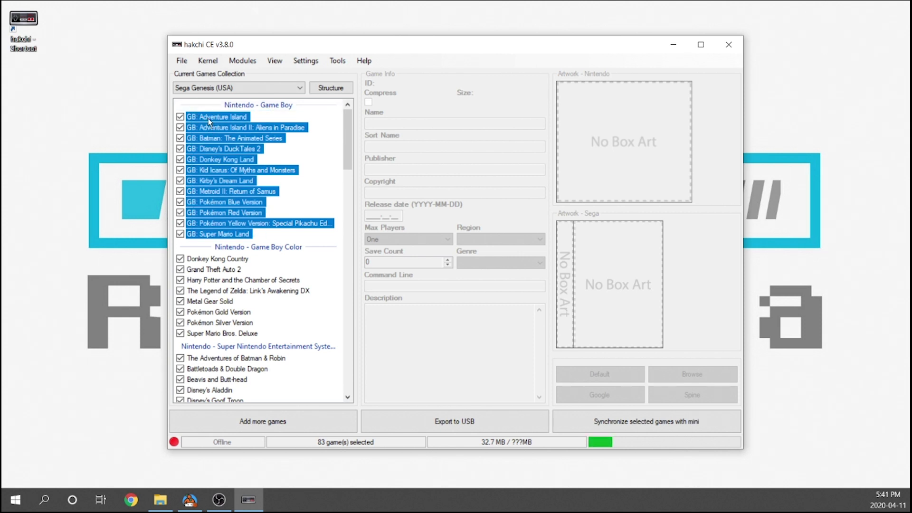
right_click(209, 122)
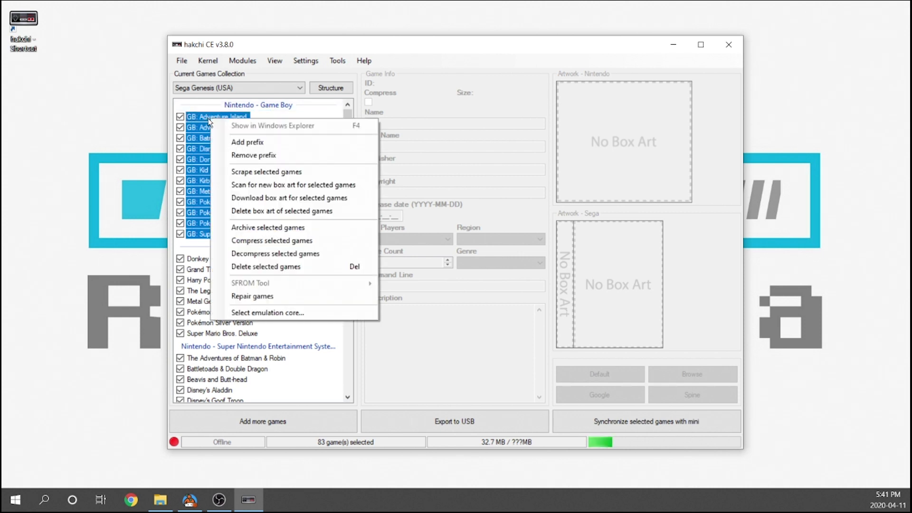
left_click(266, 156)
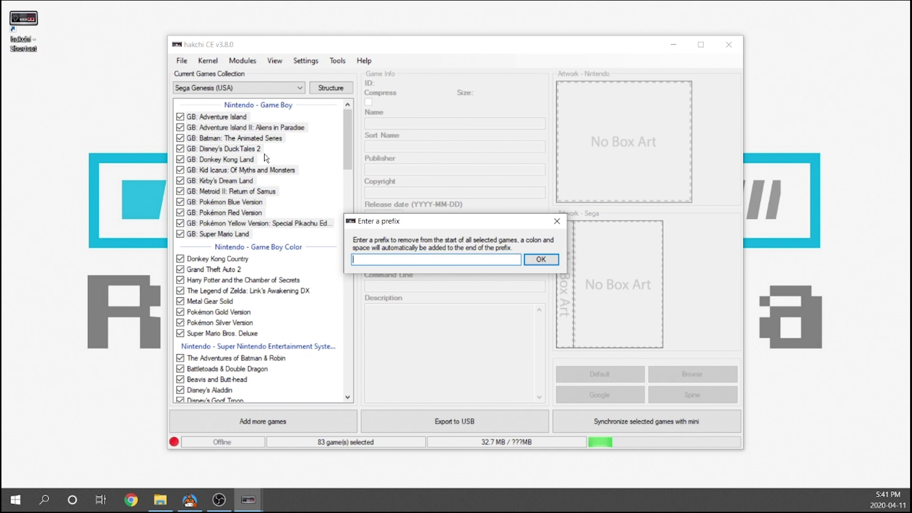
type("GB")
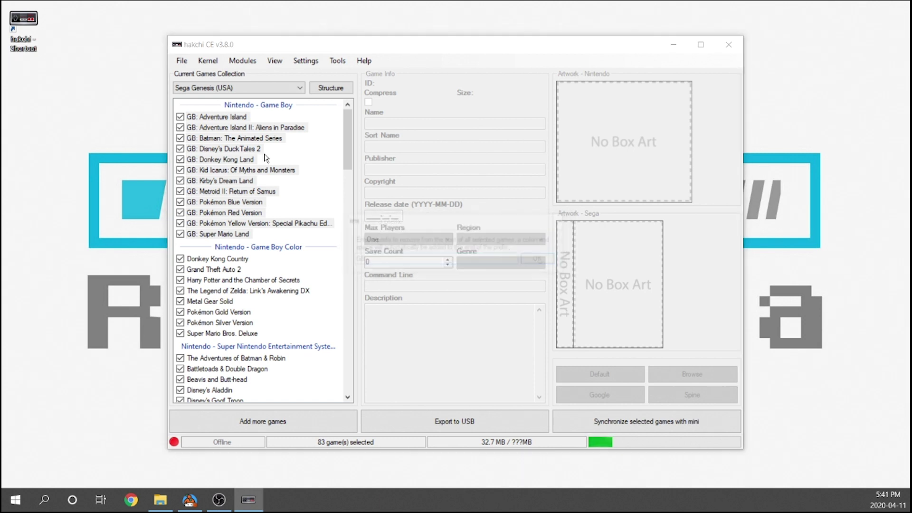
key("Return")
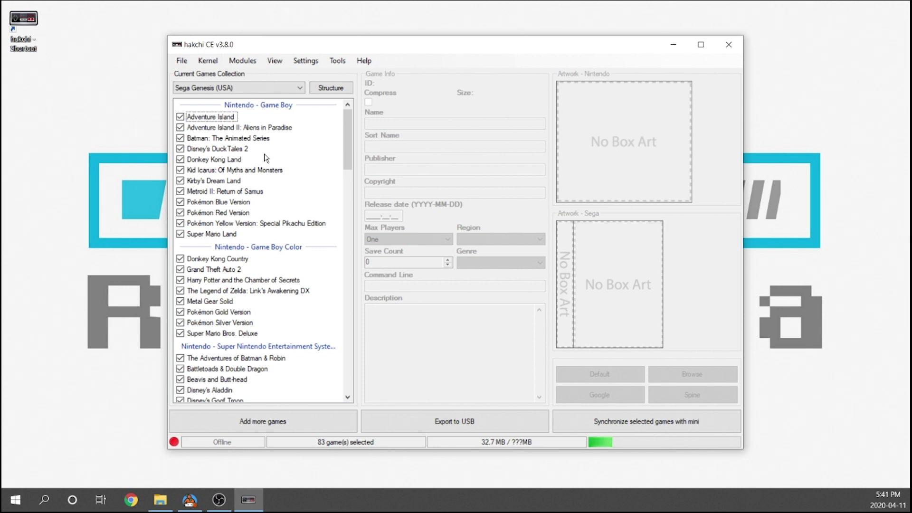
Open the Folders Manager for the Sega Genesis (USA) games collection's folder structure
left_click(330, 89)
left_click(330, 89)
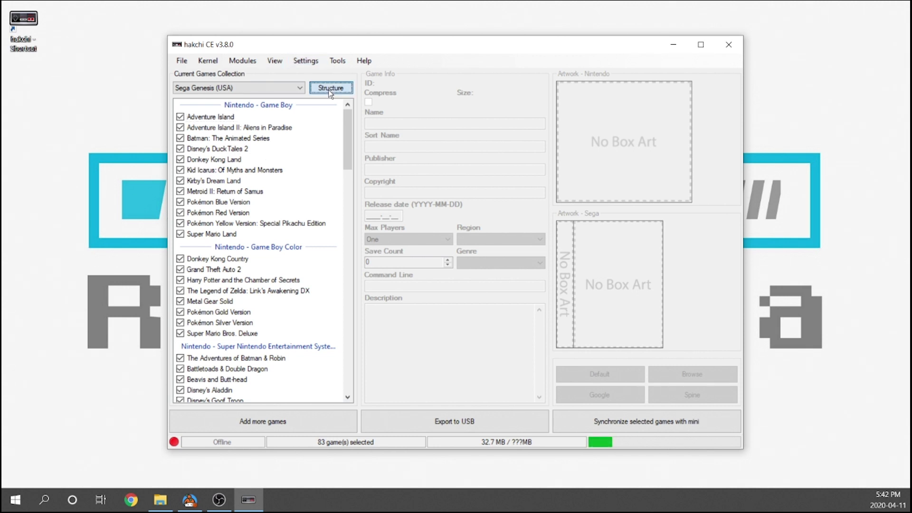
left_click(368, 119)
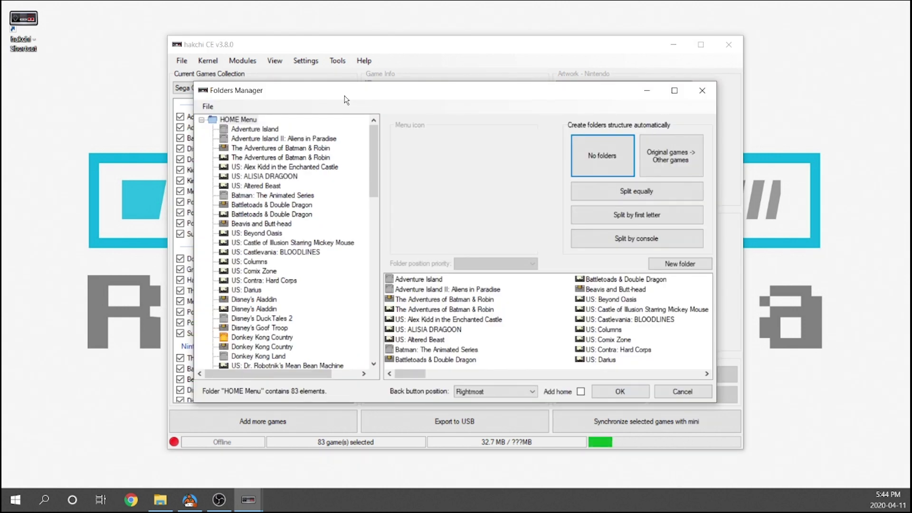
Preview the menu icons of Batman: The Animated Series and both Battletoads & Double Dragon entries
left_click(284, 166)
left_click(269, 195)
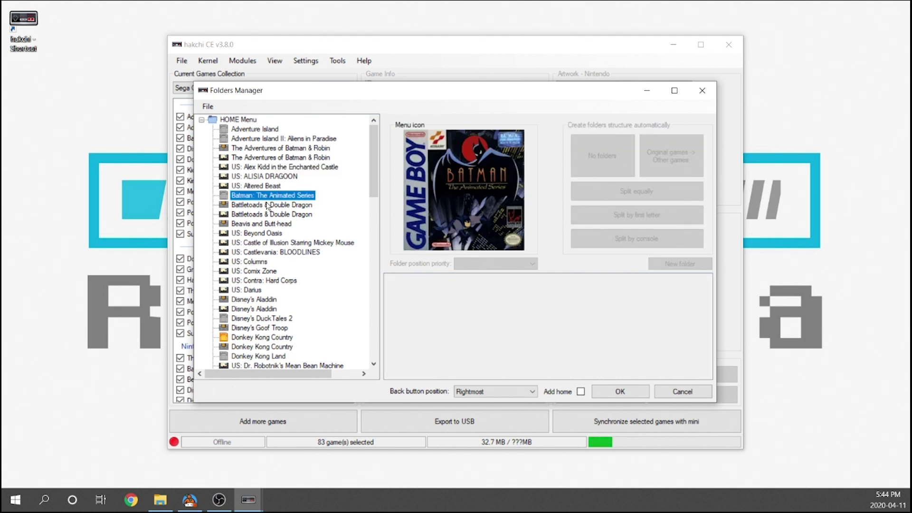
left_click(265, 206)
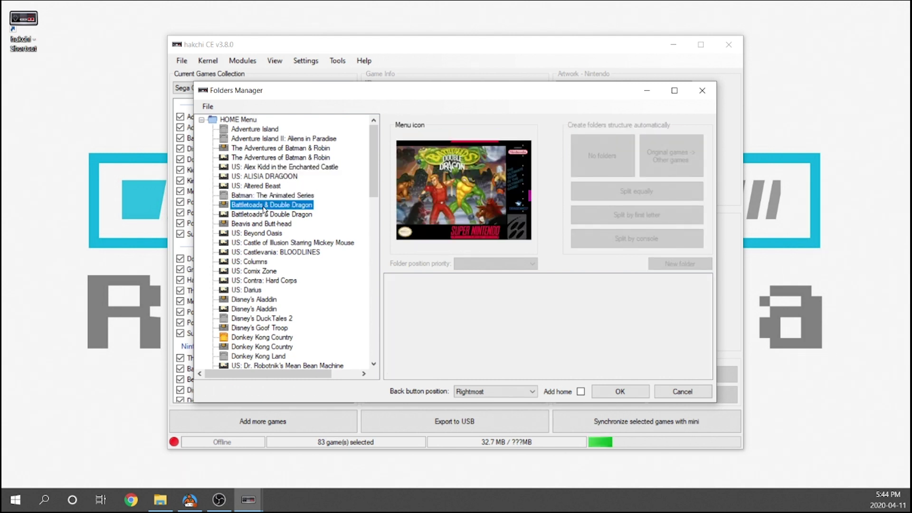
left_click(261, 216)
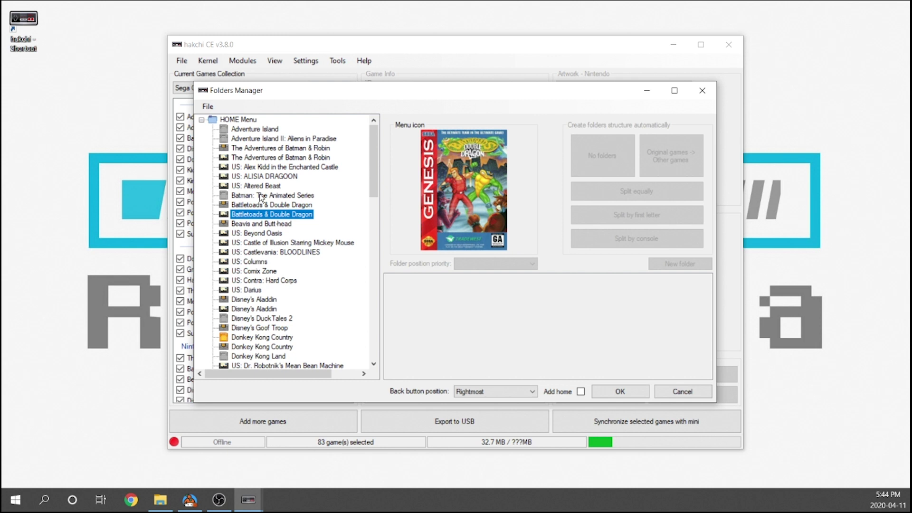
Split the HOME Menu into folders by console and check the contents of the Game Boy and Super Nintendo folders
left_click(246, 121)
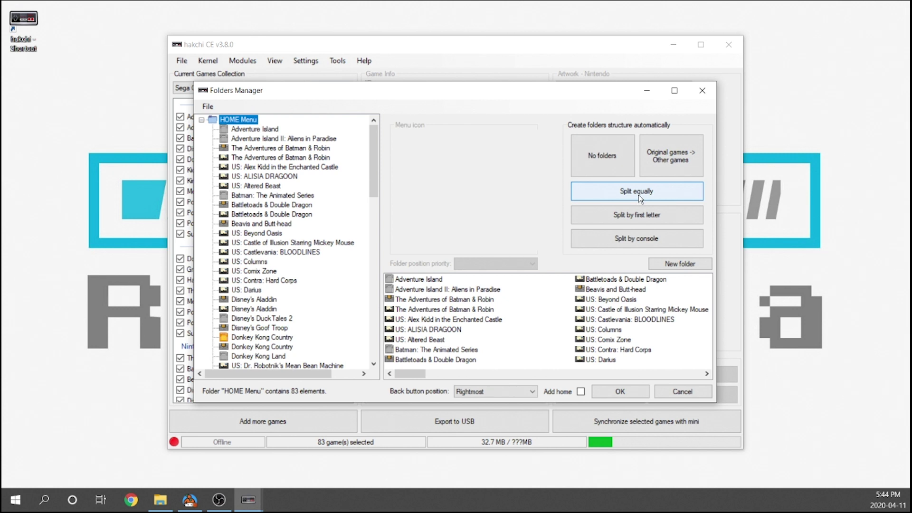
left_click(633, 240)
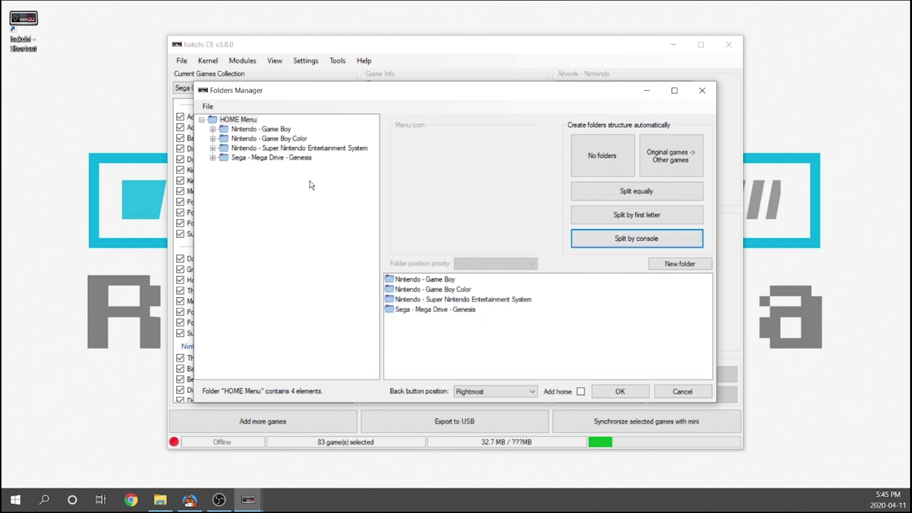
left_click(263, 129)
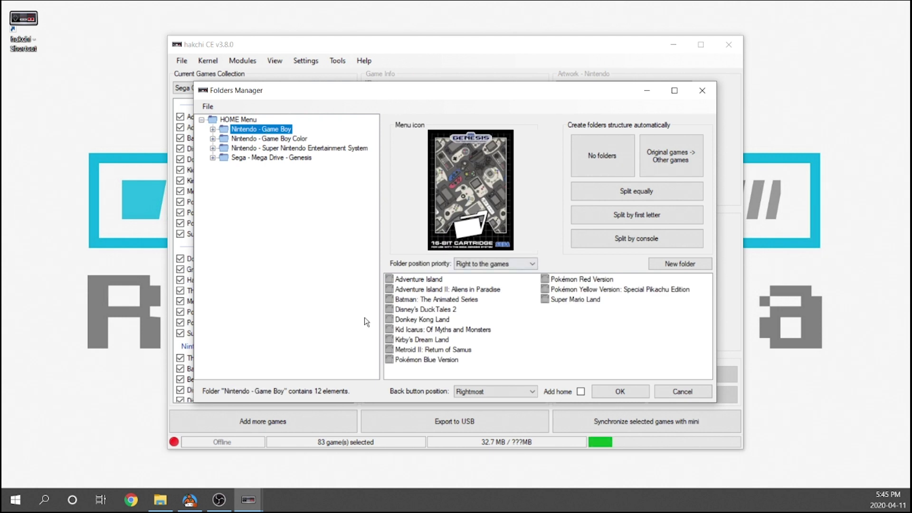
left_click(297, 148)
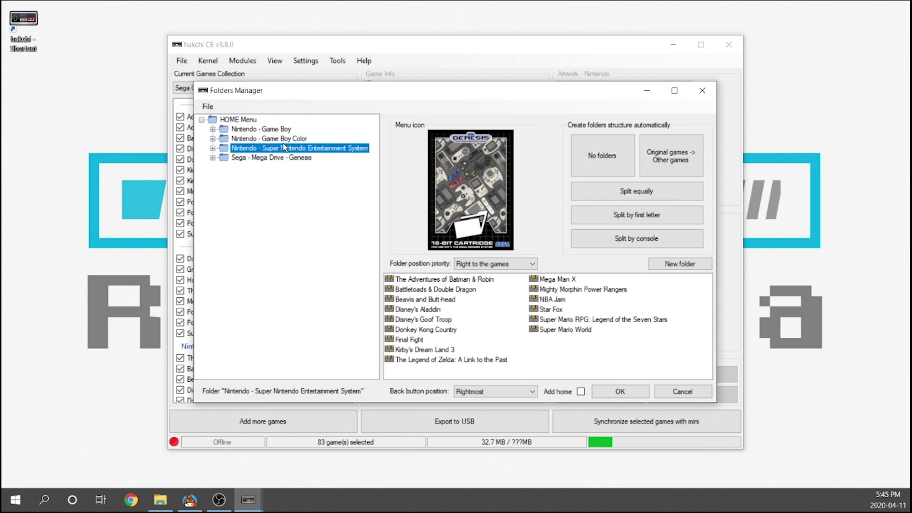
Open the icon selection for the Nintendo - Game Boy folder and pick folder_system_gb
left_click(279, 129)
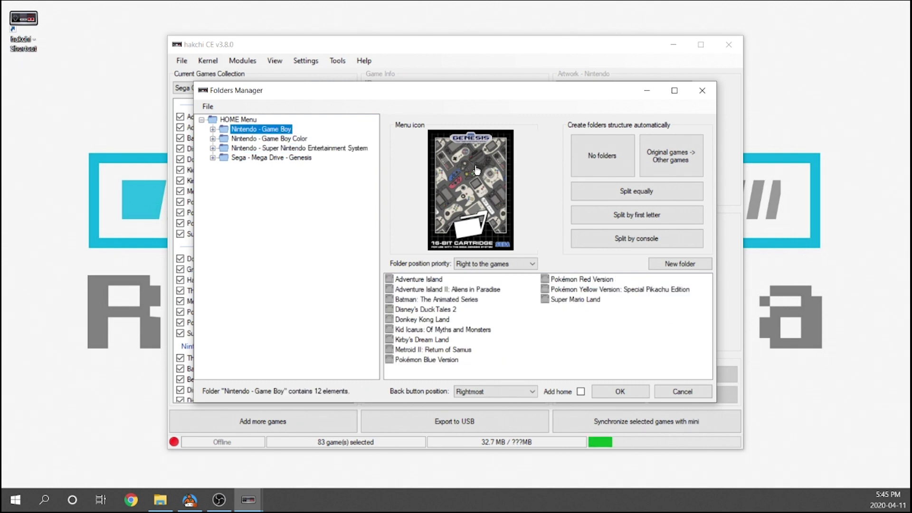
left_click(477, 171)
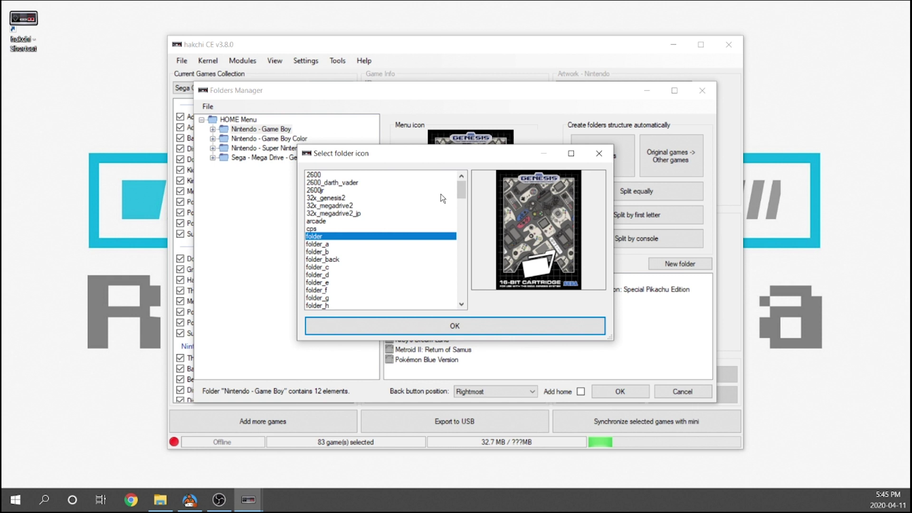
scroll(463, 190, "down", 5)
scroll(464, 191, "up", 5)
scroll(463, 191, "down", 5)
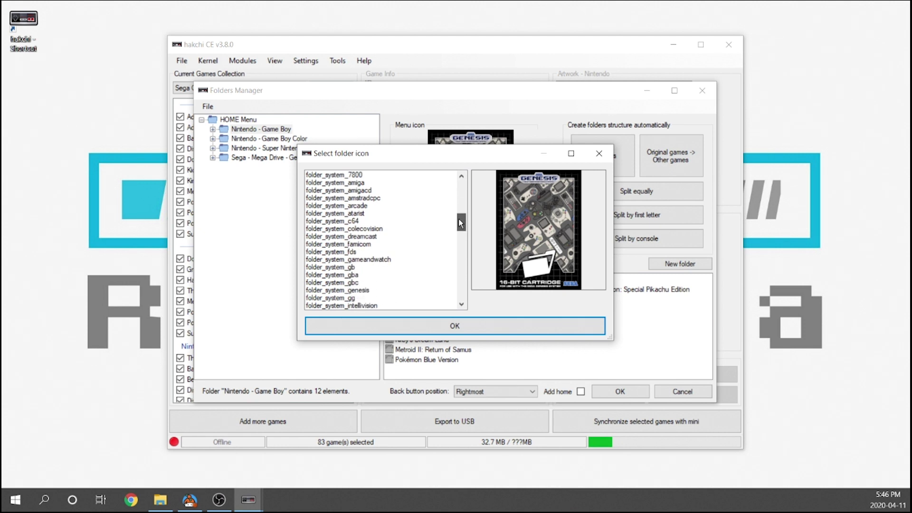
left_click(356, 269)
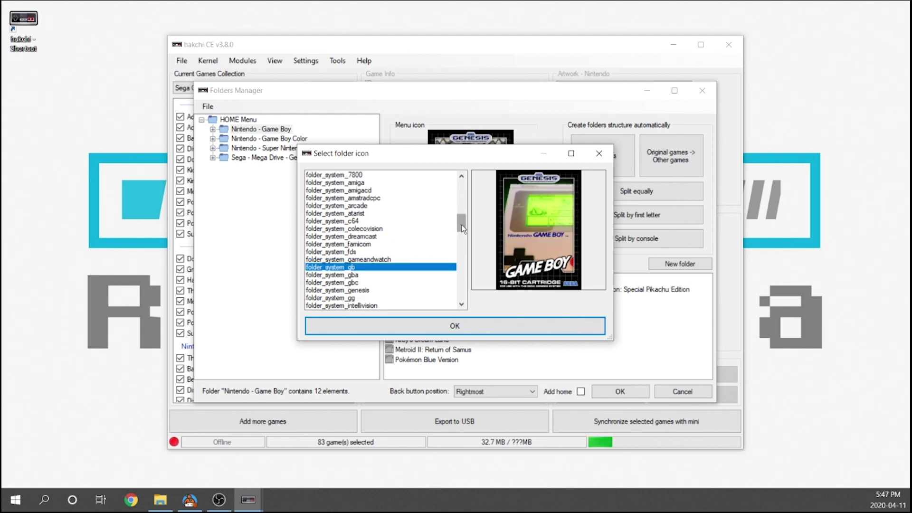
Preview the blue, black, red and green gb_play_it_loud icons and the genre_sports icon as alternatives
left_click_drag(464, 229, 463, 273)
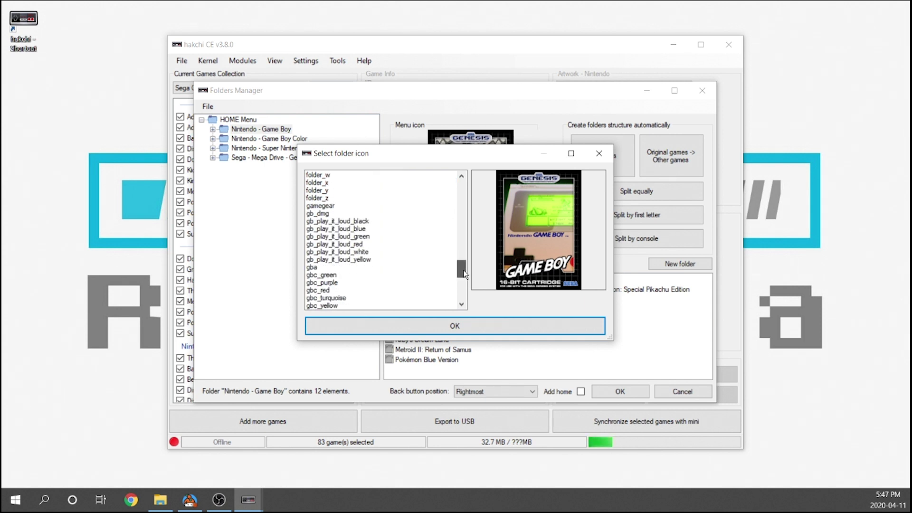
left_click(354, 229)
left_click(363, 222)
left_click(362, 244)
left_click(364, 237)
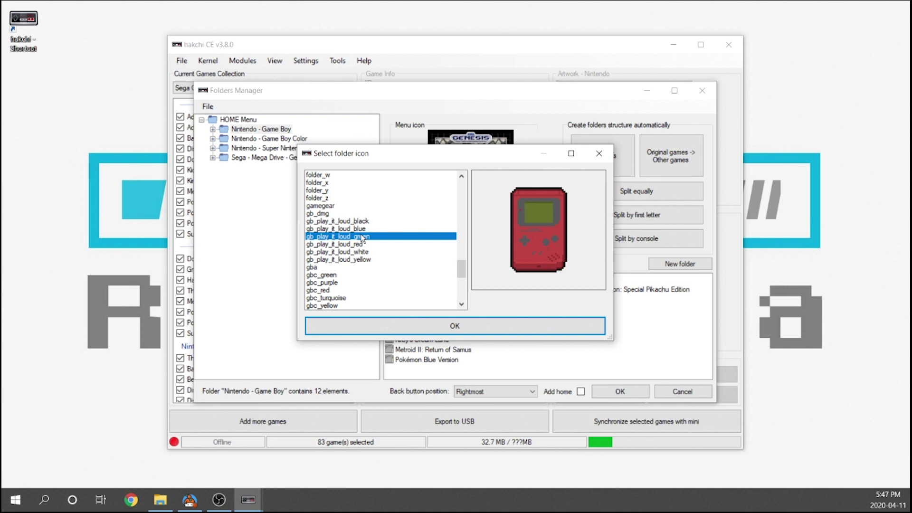
left_click_drag(461, 275, 462, 290)
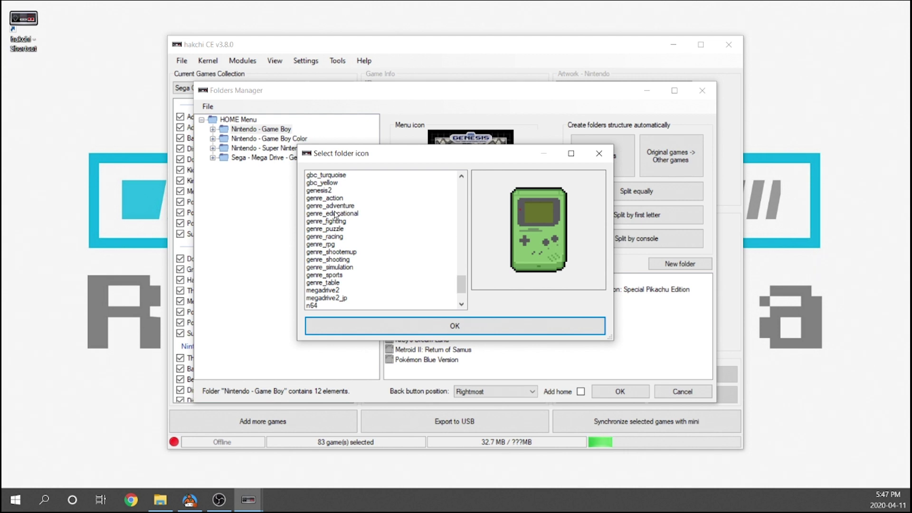
left_click(340, 277)
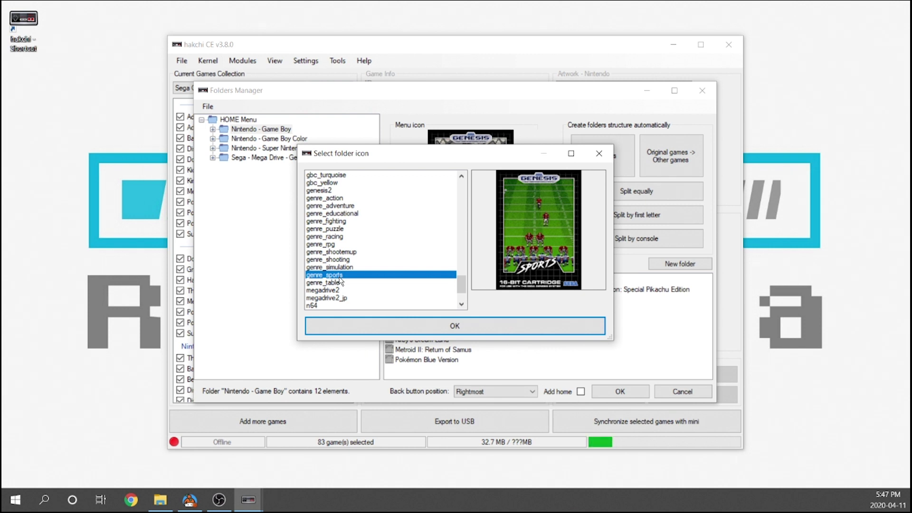
Assign the folder_system_gb icon to the Nintendo - Game Boy folder
scroll(400, 259, "up", 10)
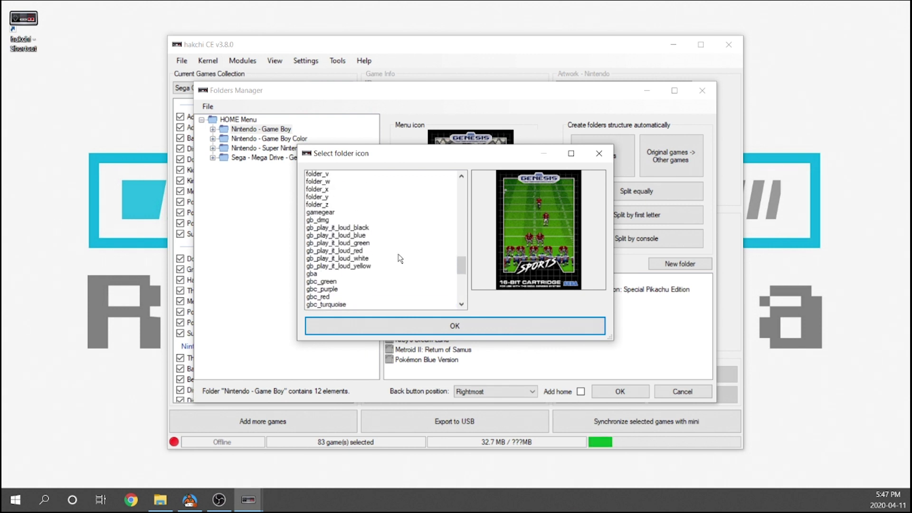
scroll(399, 258, "up", 10)
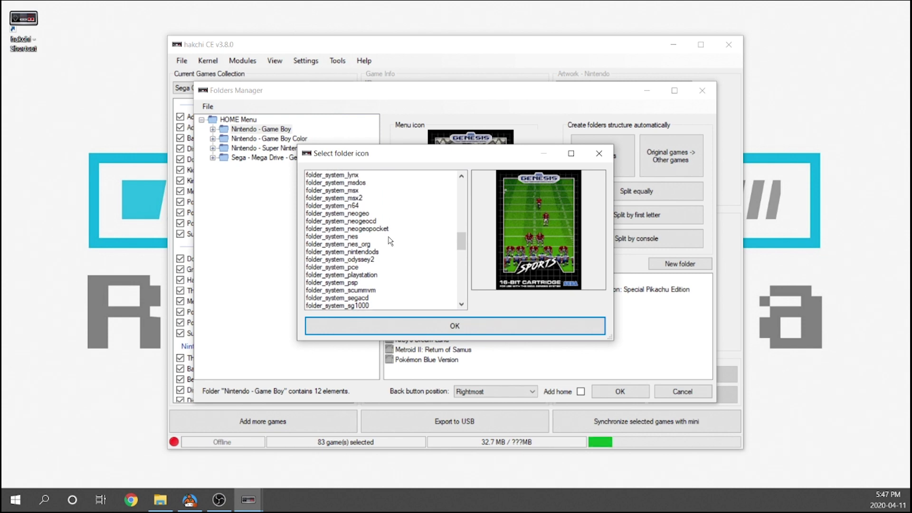
scroll(389, 241, "up", 2)
left_click(351, 197)
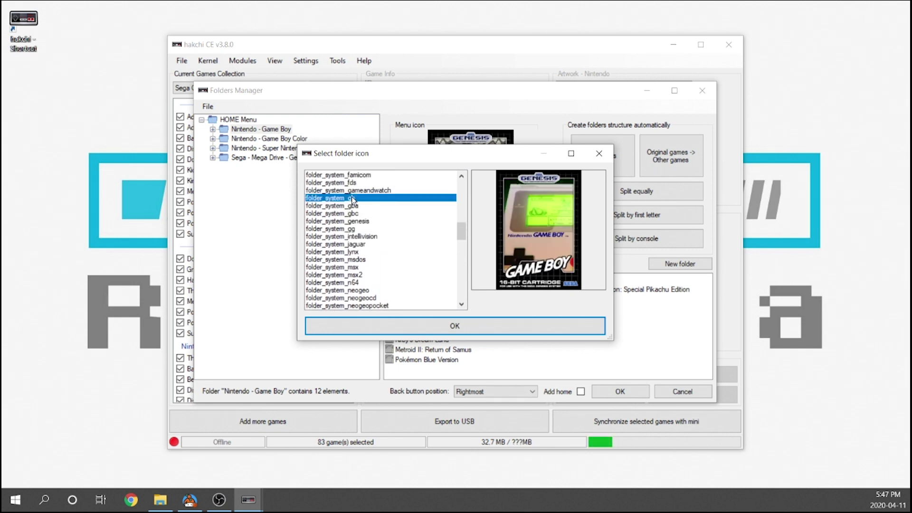
left_click(454, 326)
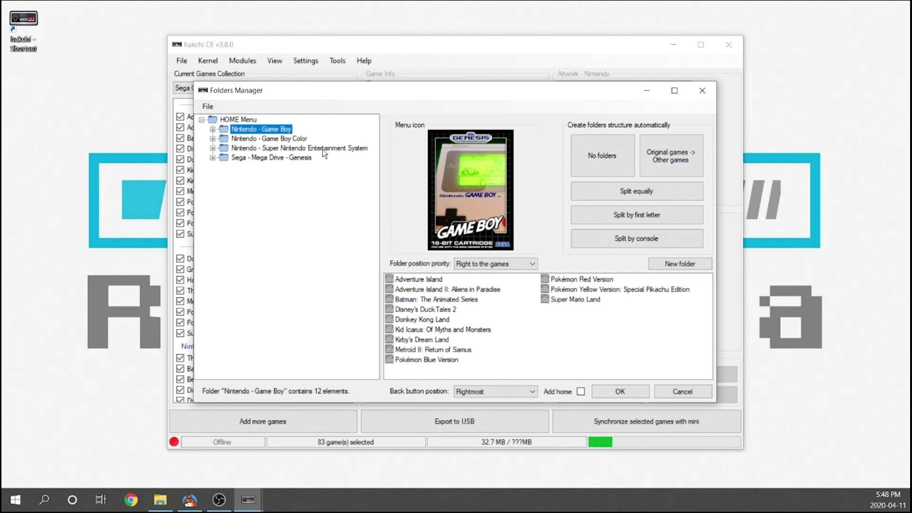
Check the menu icons of the Game Boy Color, Super Nintendo and Sega - Mega Drive - Genesis folders
key("Down")
left_click(283, 151)
left_click(285, 159)
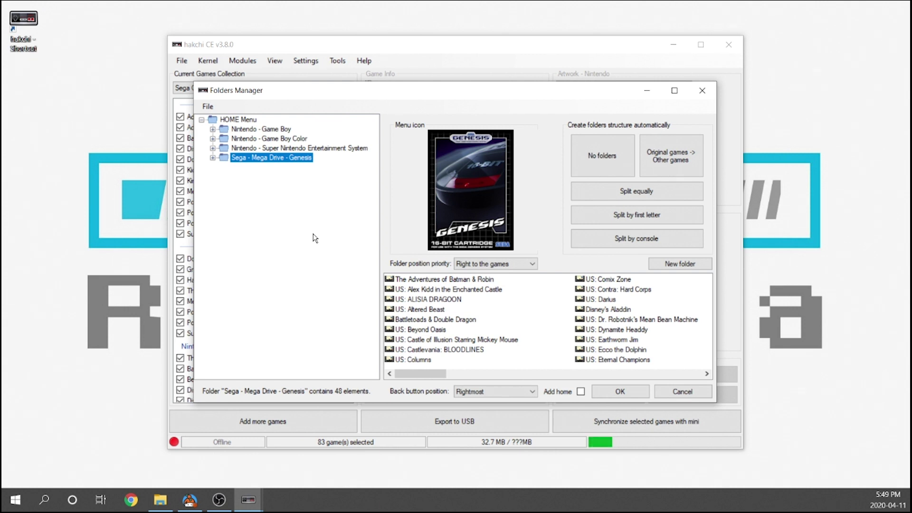
Split the Nintendo - Game Boy and Nintendo - Game Boy Color folders into subfolders by first letter
left_click(277, 130)
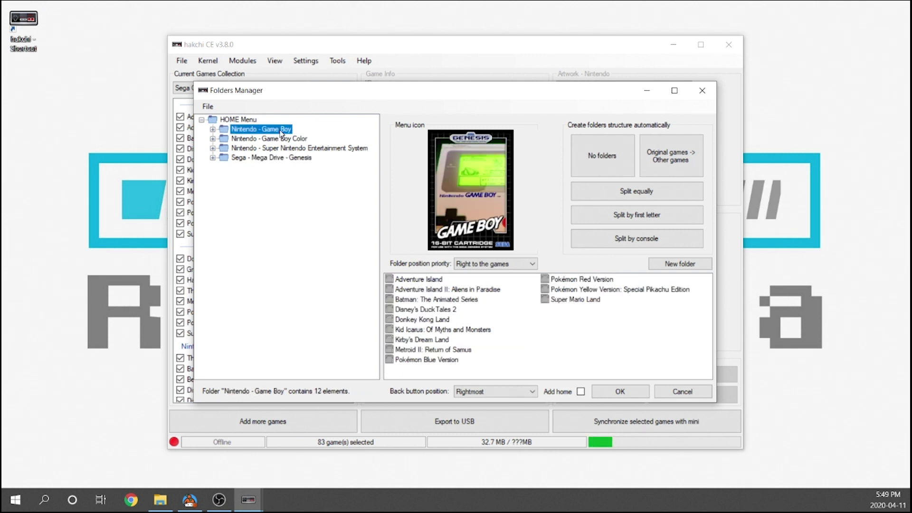
left_click(640, 220)
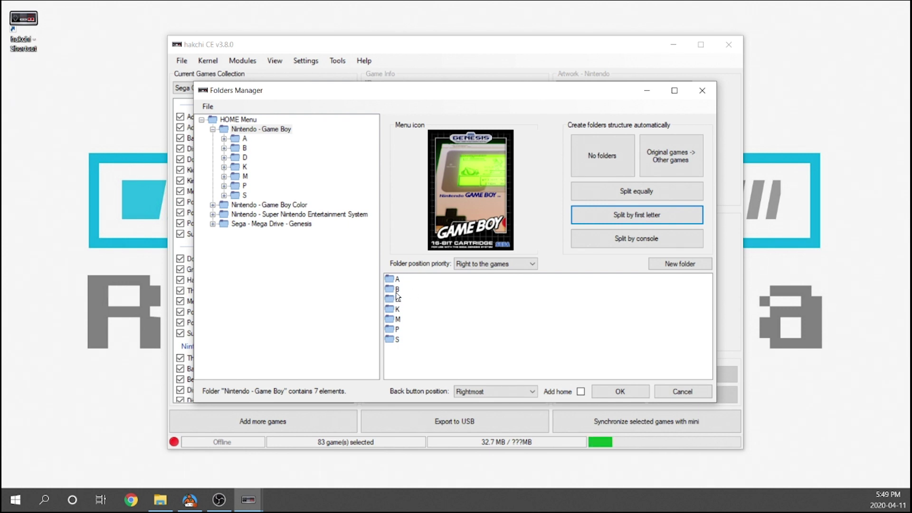
left_click(266, 205)
left_click(640, 216)
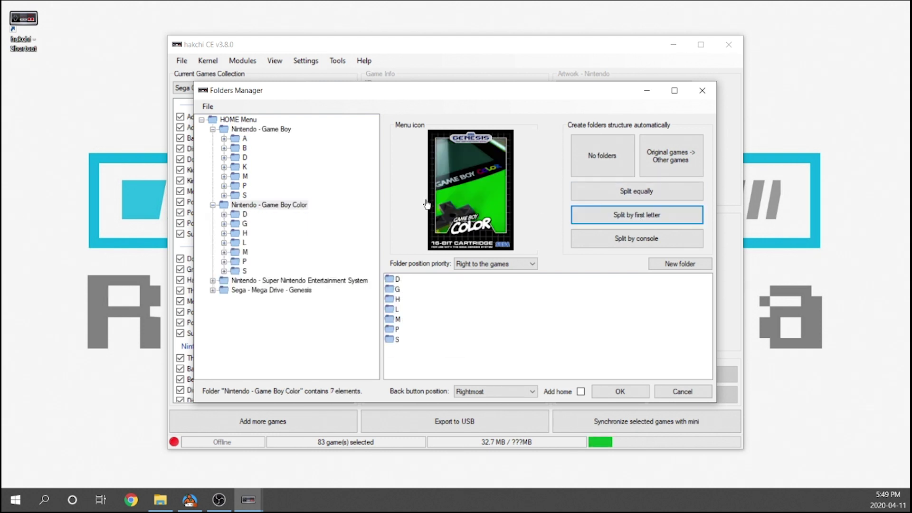
Split the Super Nintendo Entertainment System and Sega - Mega Drive - Genesis folders into subfolders by first letter and save the folder structure
left_click(271, 280)
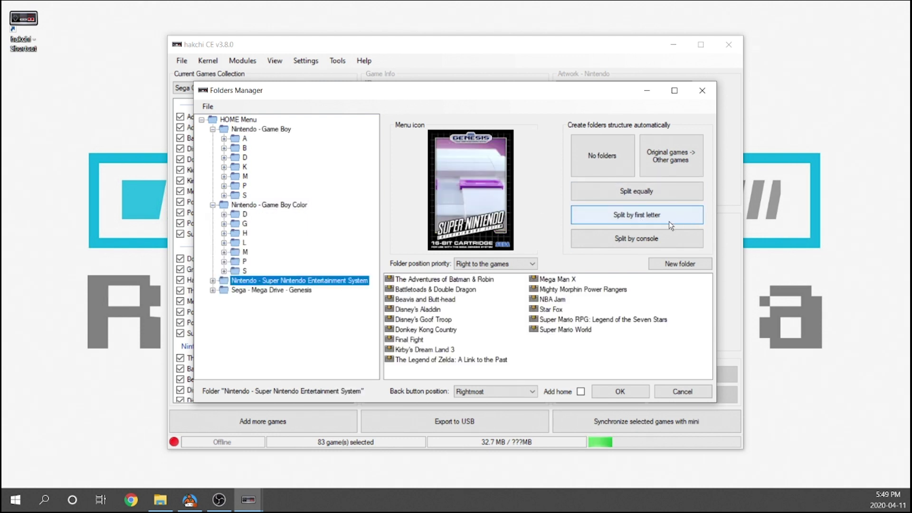
left_click(636, 216)
scroll(285, 332, "down", 3)
left_click(269, 357)
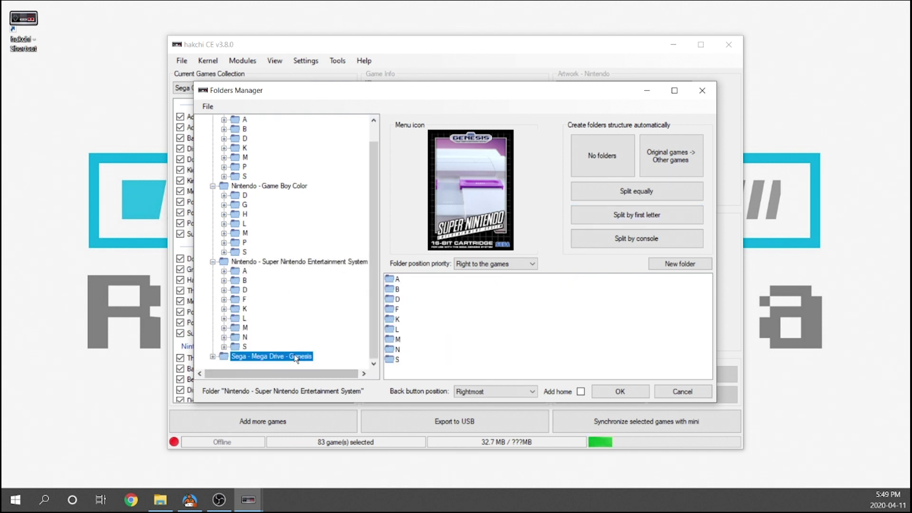
left_click(643, 212)
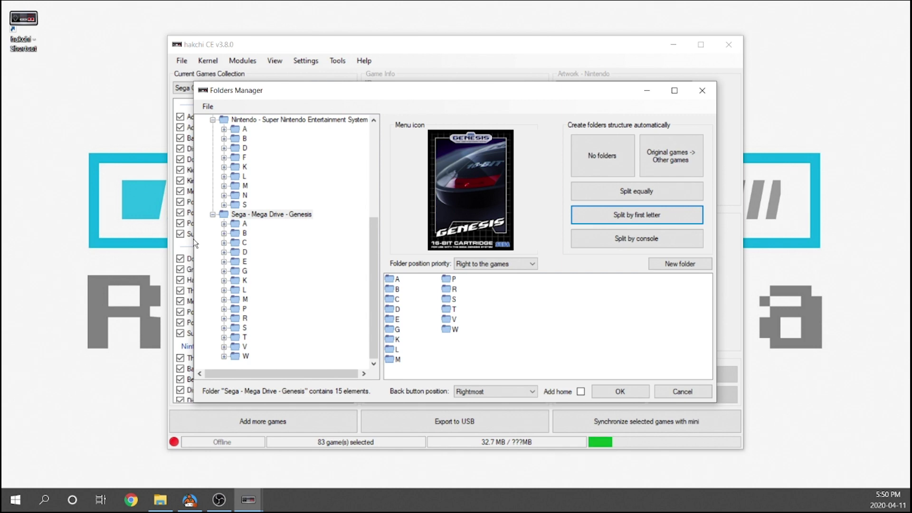
left_click(628, 394)
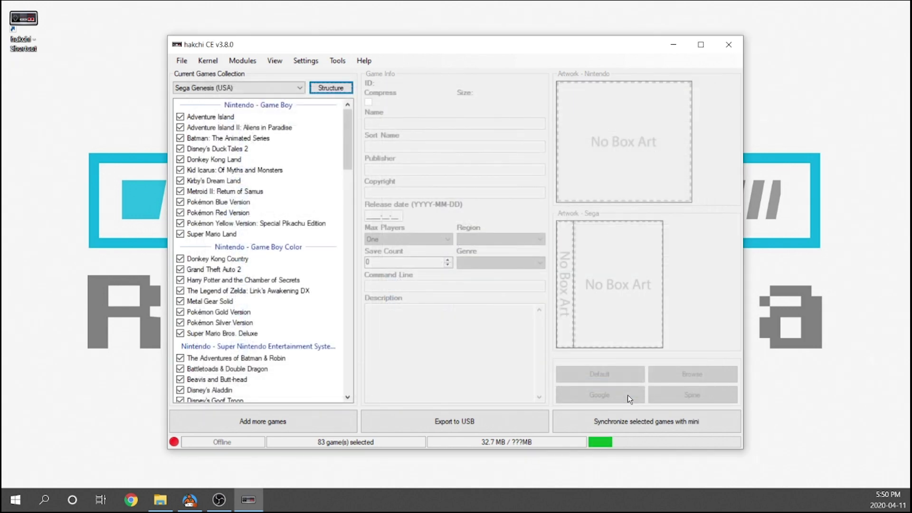
Export the selected games to USB drive I:\ with a saves folder, accepting the current folder structure
left_click(444, 423)
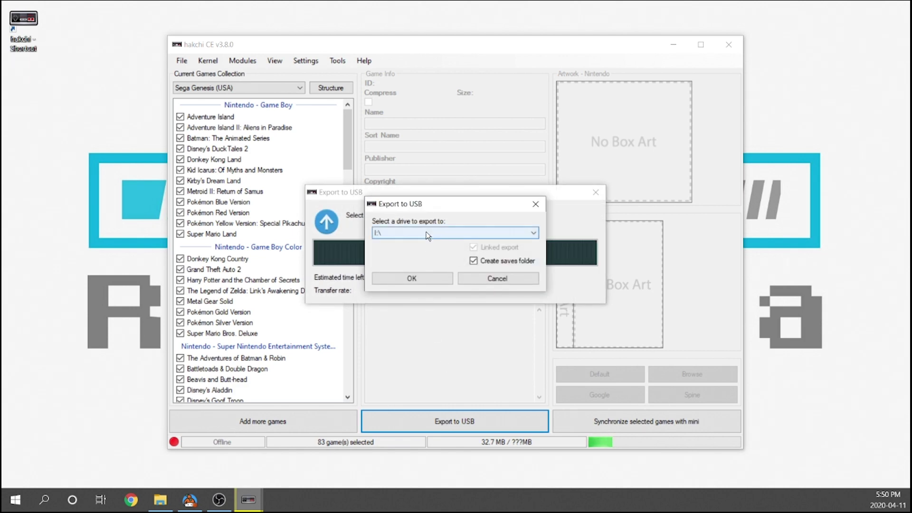
left_click(426, 278)
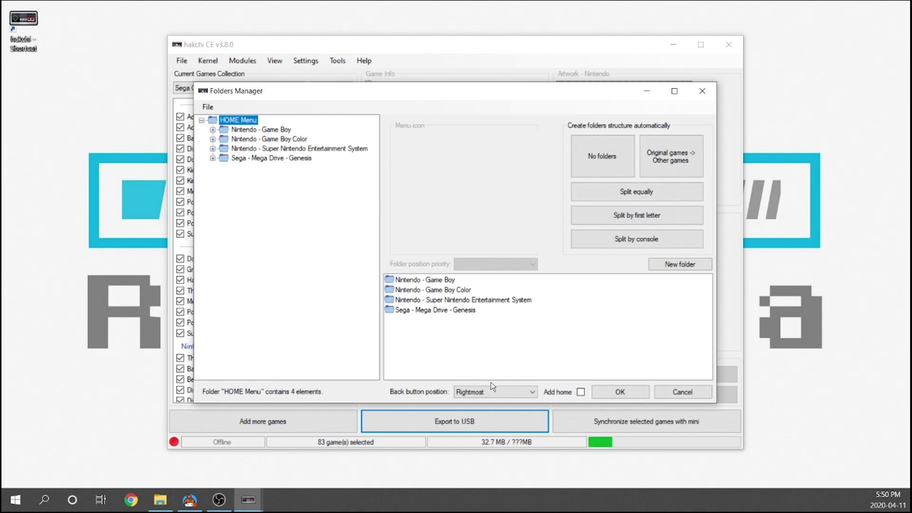
left_click(611, 392)
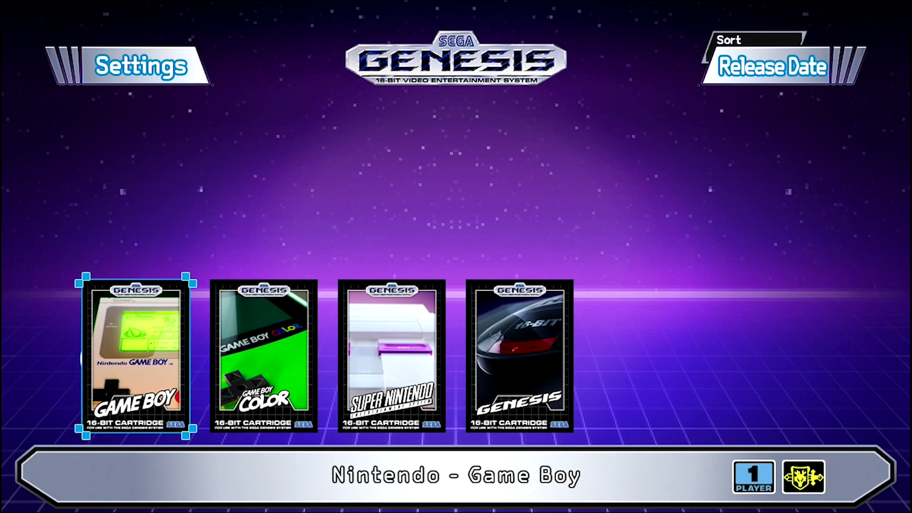
On the Sega Genesis Mini home menu, look through the console folders and open Sega - Mega Drive - Genesis
key("Right")
key("Right")
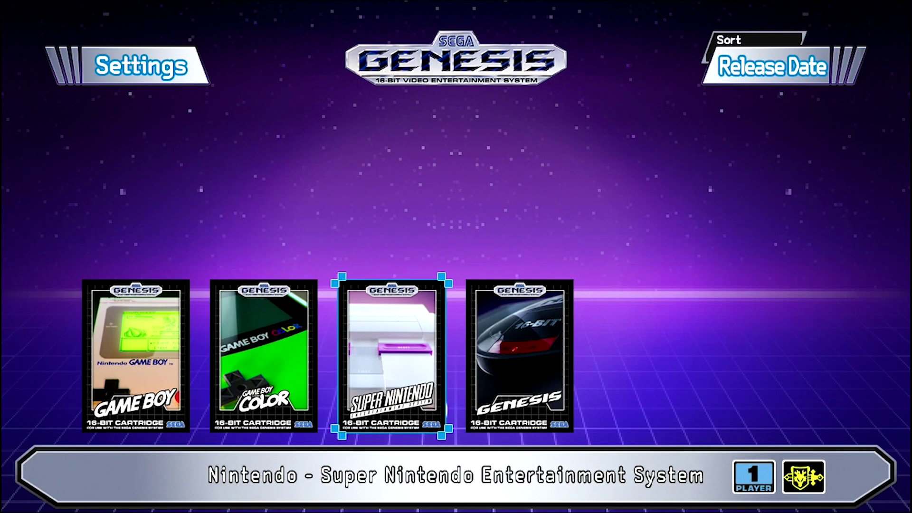
key("Right")
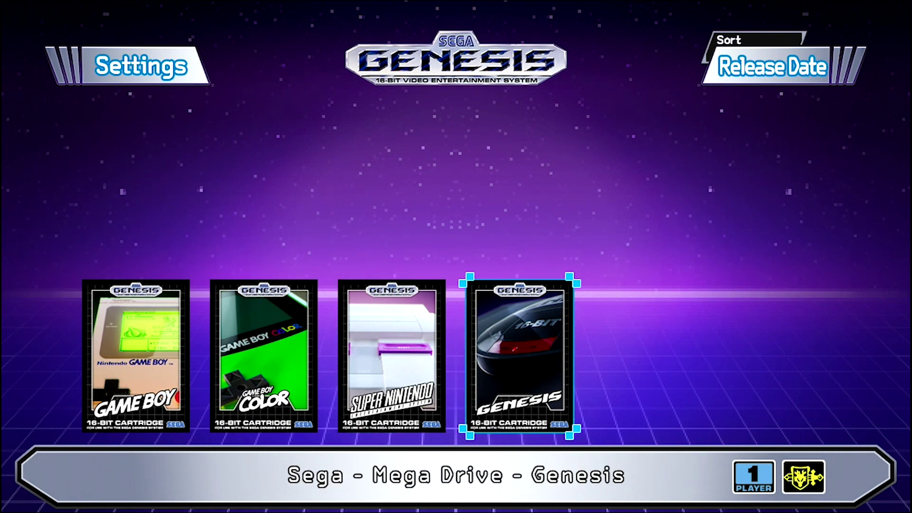
key("Return")
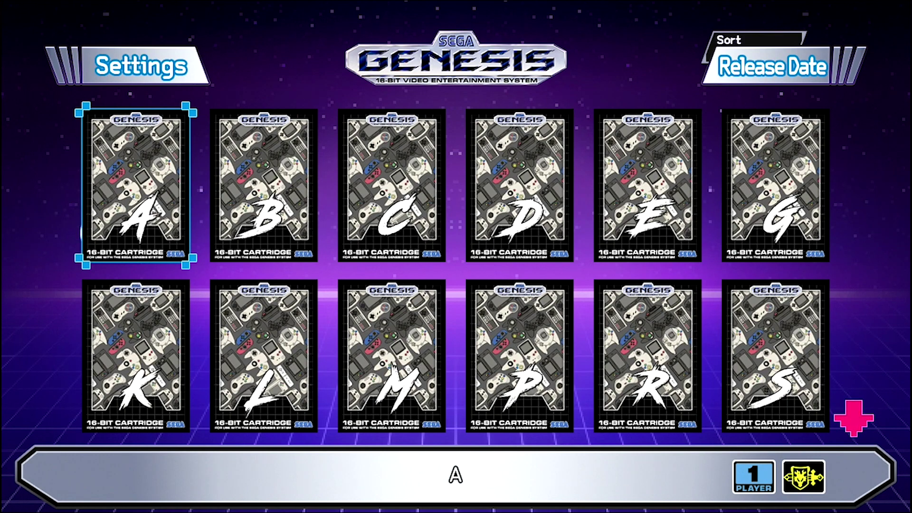
Browse the letter subfolders inside the Genesis folder and return to the console folders on the home menu
key("Down")
key("Down")
key("Down")
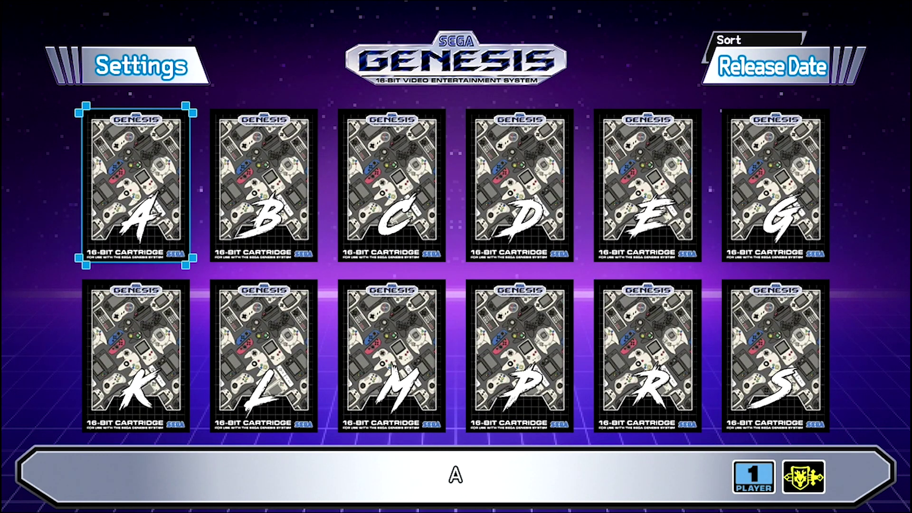
key("x")
key("x")
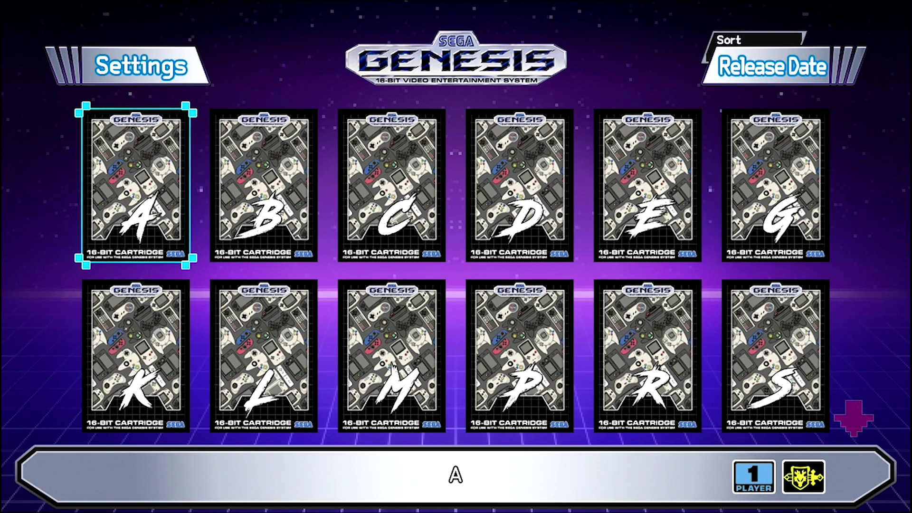
key("Return")
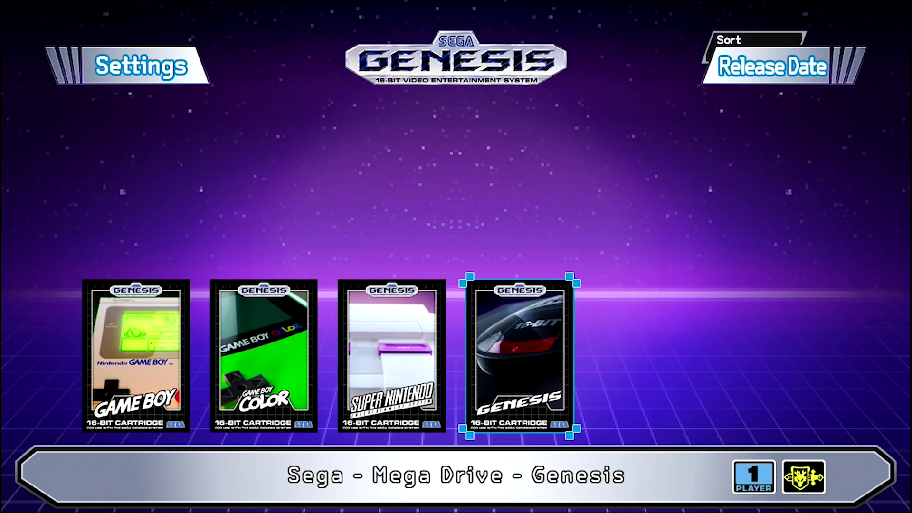